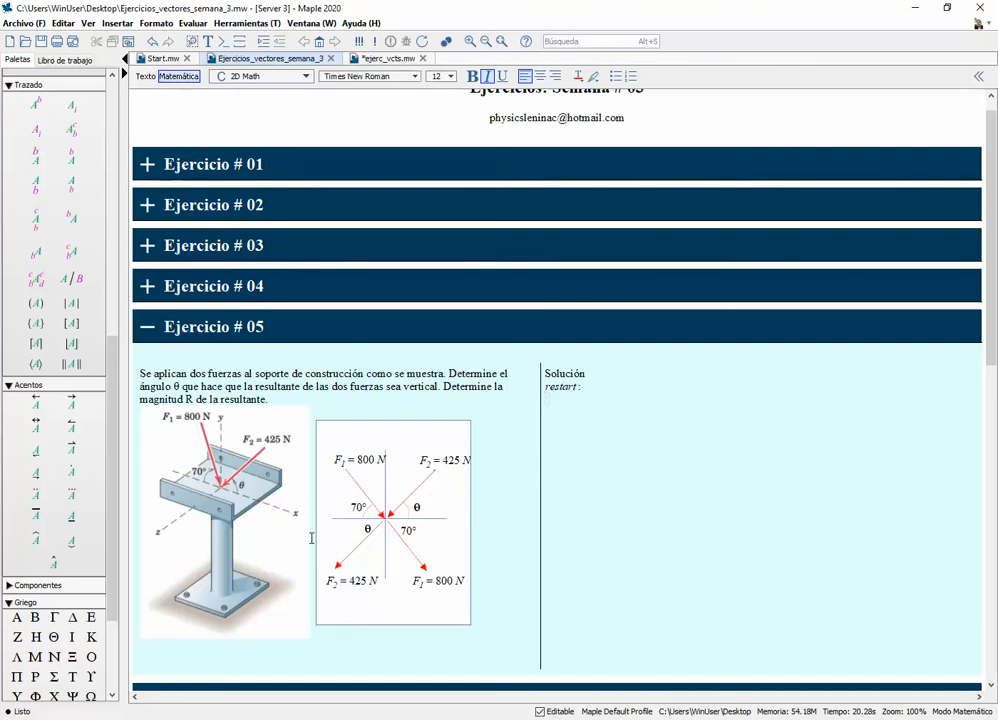
{"action": "left_click", "coordinate": [242, 530]}
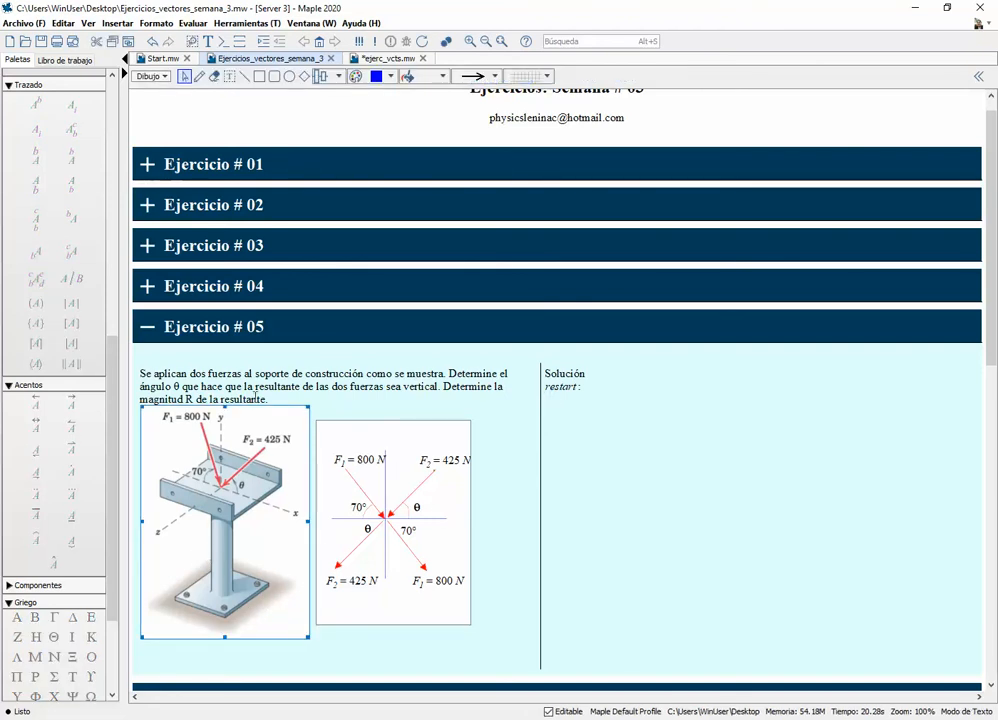
{"action": "left_click", "coordinate": [256, 393]}
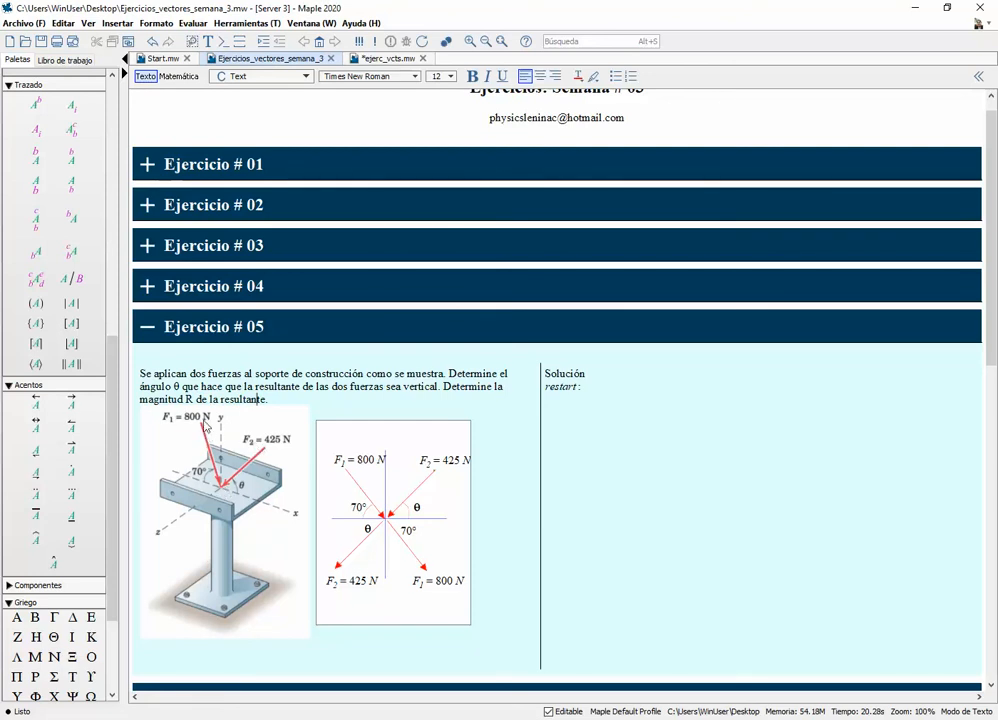
{"action": "left_click", "coordinate": [240, 511]}
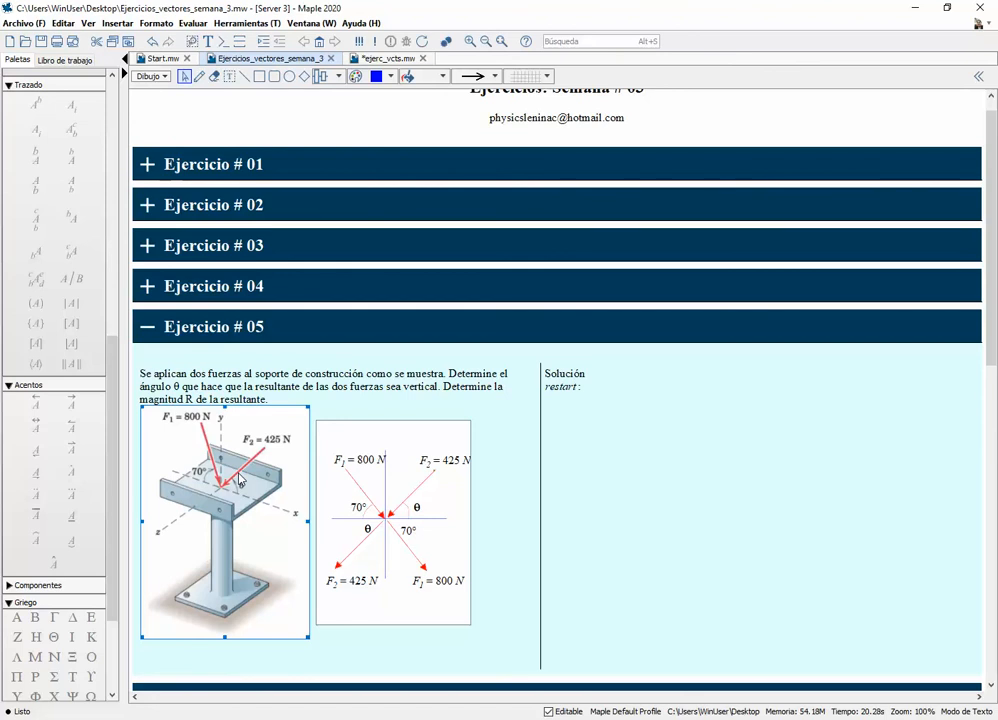
Draw a thick blue freehand arc over the upper θ angle beside the F2 arrow in the force diagram.
{"action": "left_click", "coordinate": [405, 456]}
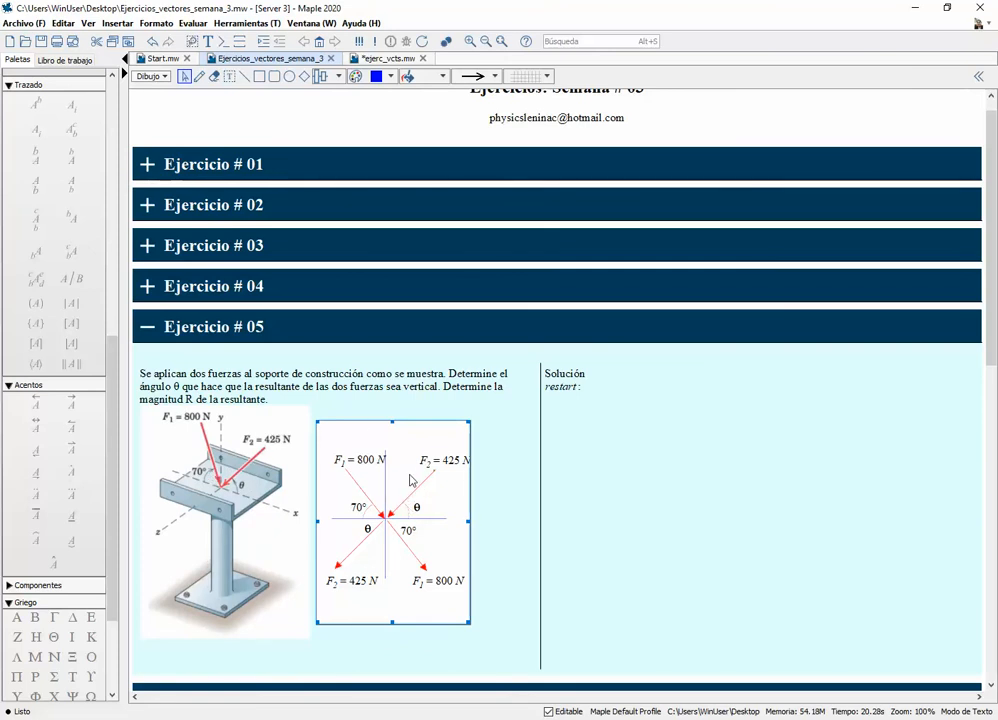
{"action": "left_click", "coordinate": [199, 76]}
{"action": "left_click", "coordinate": [222, 487]}
{"action": "left_click", "coordinate": [340, 508]}
{"action": "left_click", "coordinate": [200, 76]}
{"action": "left_click", "coordinate": [478, 76]}
{"action": "mouse_move", "coordinate": [500, 113]}
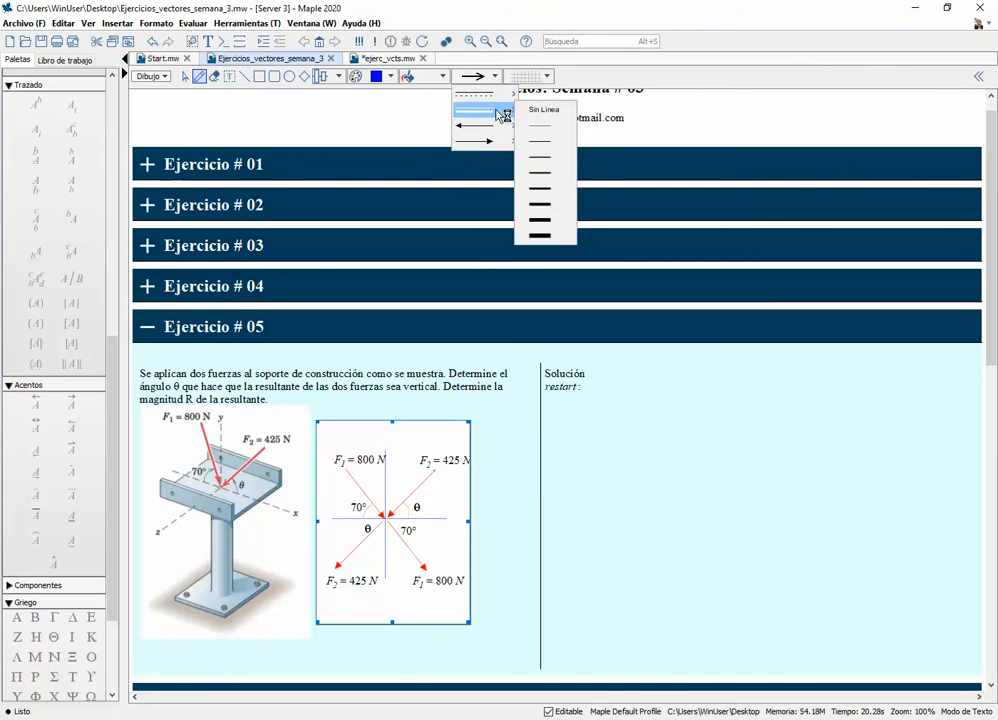
{"action": "left_click", "coordinate": [556, 219]}
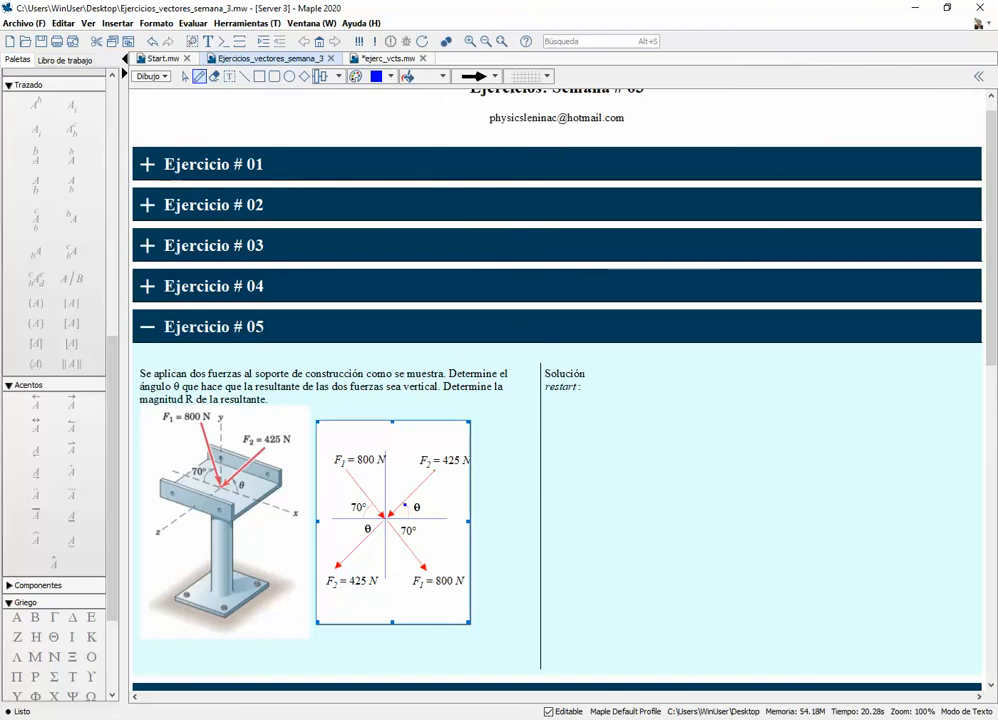
{"action": "left_click_drag", "start_coordinate": [404, 503], "coordinate": [411, 518]}
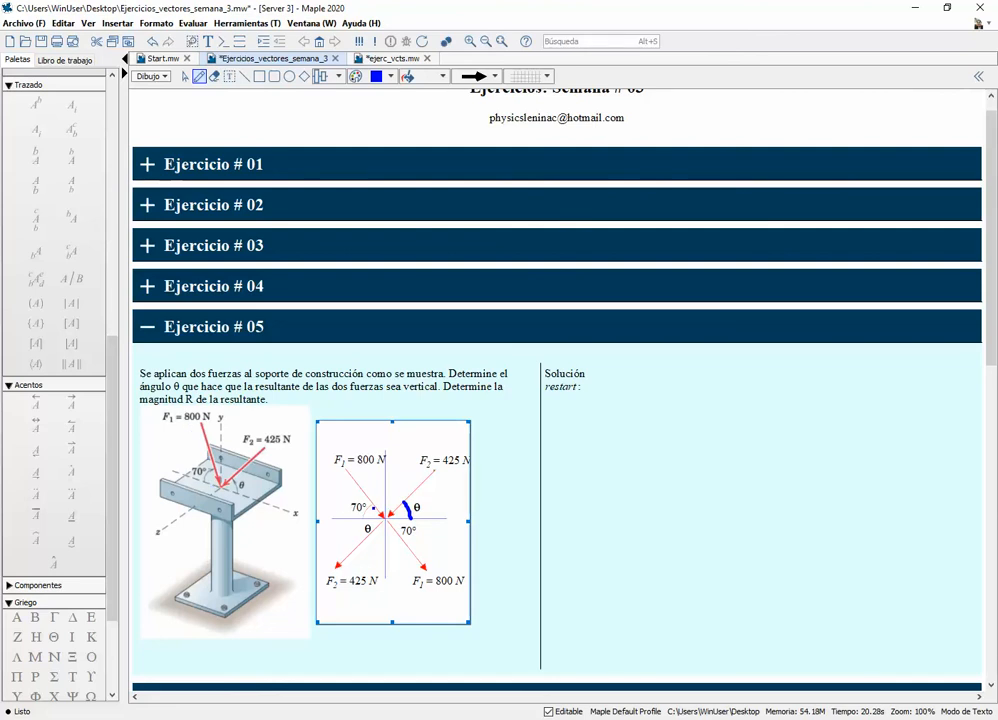
Mark both 70° angles in the force diagram with thick olive freehand arcs.
{"action": "left_click", "coordinate": [389, 77]}
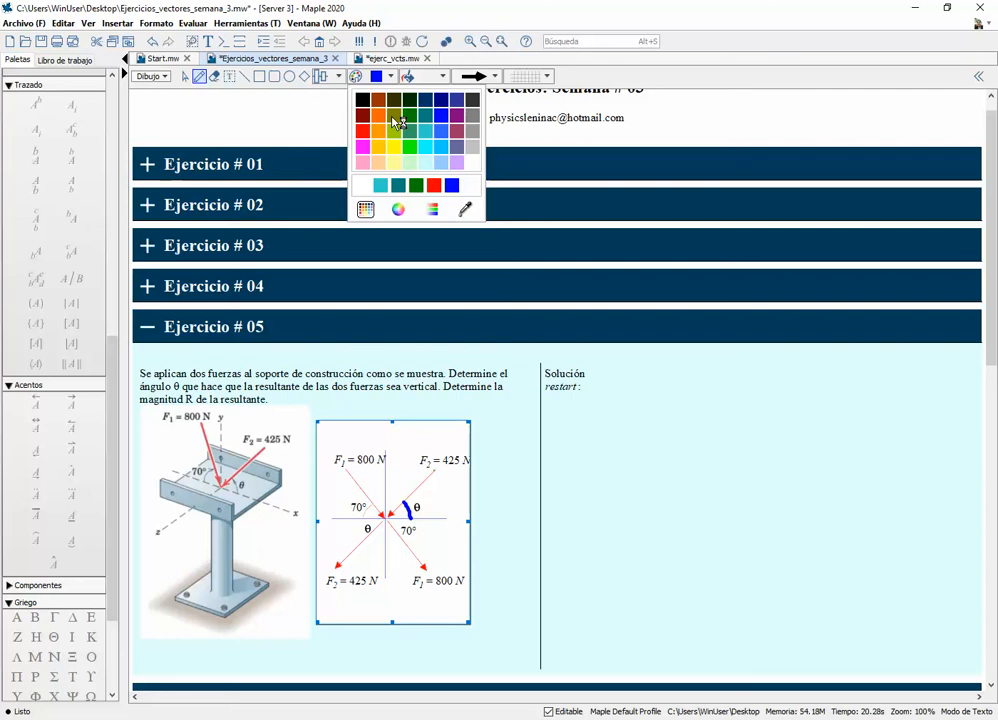
{"action": "left_click", "coordinate": [394, 116]}
{"action": "left_click_drag", "start_coordinate": [371, 500], "coordinate": [365, 517]}
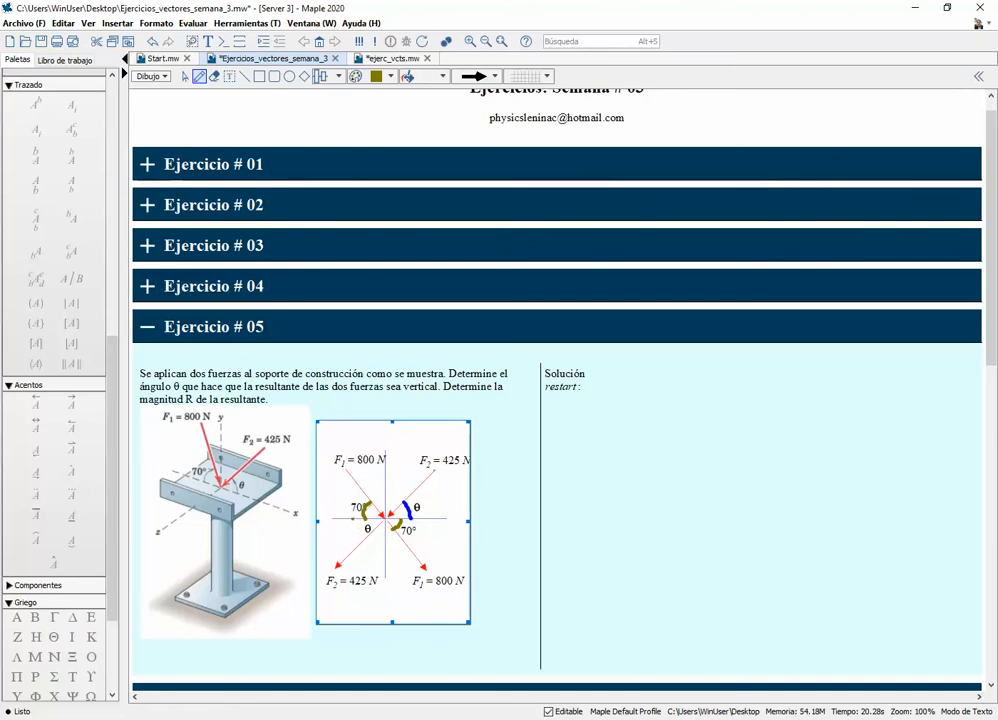
Mark the lower θ angle with a blue freehand arc and put a small blue mark beside the column in the support picture.
{"action": "left_click", "coordinate": [390, 76]}
{"action": "left_click", "coordinate": [441, 115]}
{"action": "key", "text": "ctrl+z"}
{"action": "left_click_drag", "start_coordinate": [357, 517], "coordinate": [358, 532]}
{"action": "left_click", "coordinate": [268, 548]}
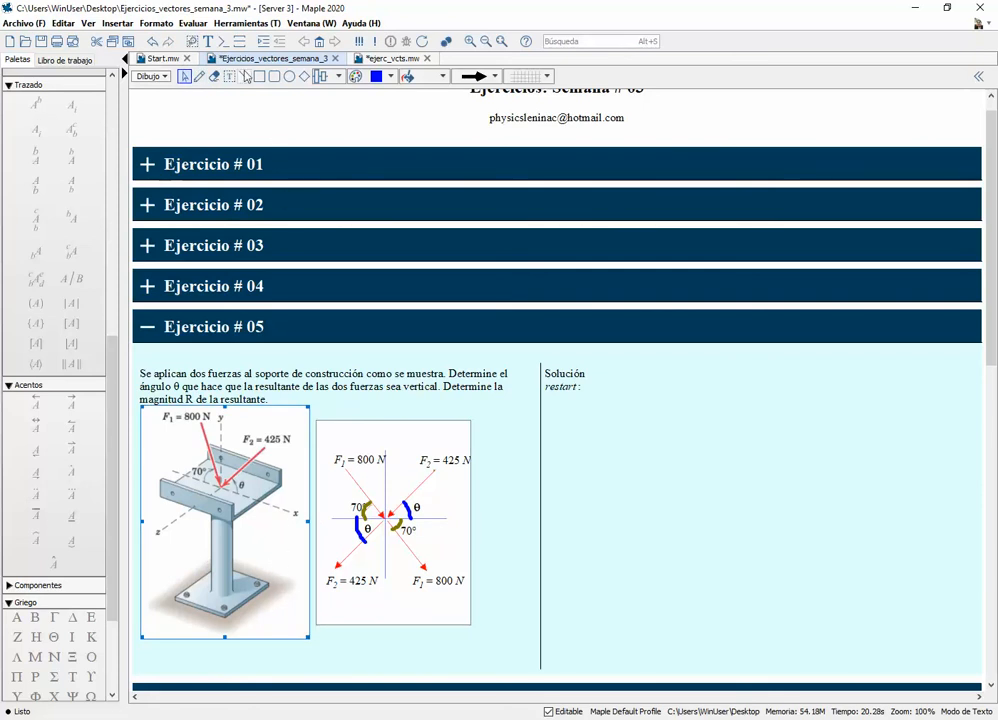
{"action": "left_click", "coordinate": [199, 77]}
Strike through the upper F1 and F2 arrows with green squiggles and add green check marks below the lower F1 and F2 labels.
{"action": "left_click", "coordinate": [389, 77]}
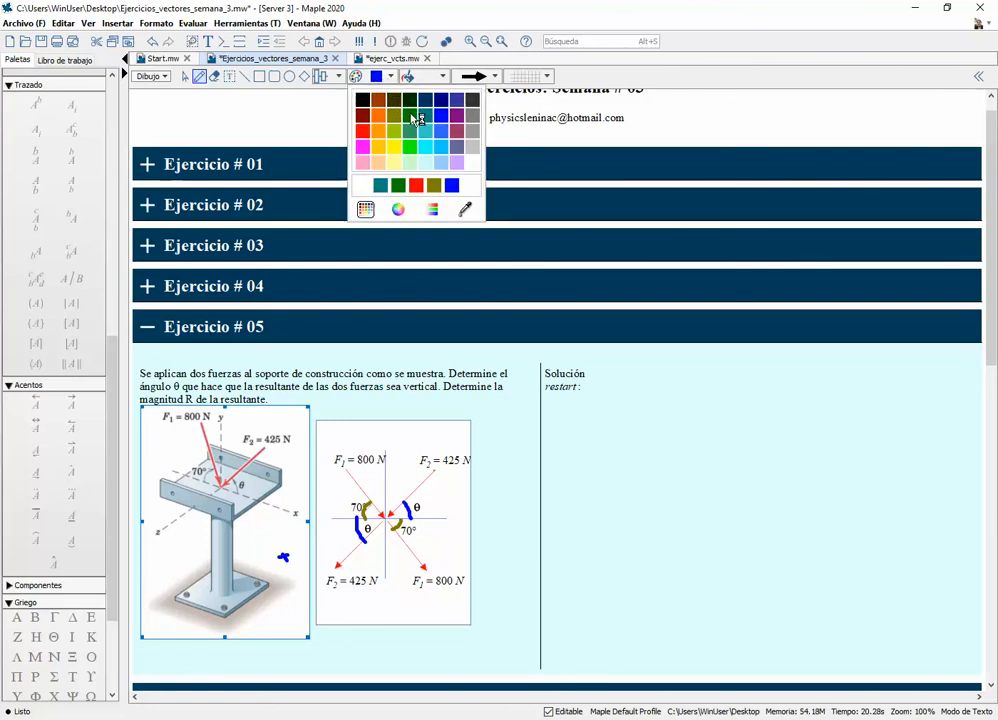
{"action": "left_click", "coordinate": [398, 185]}
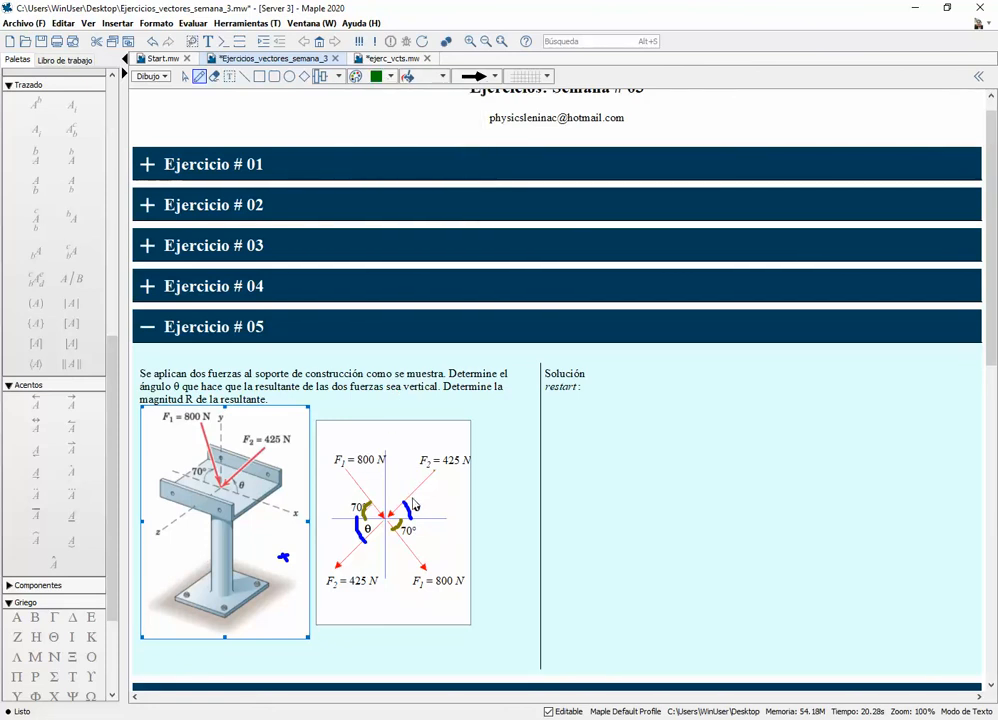
{"action": "left_click", "coordinate": [324, 392]}
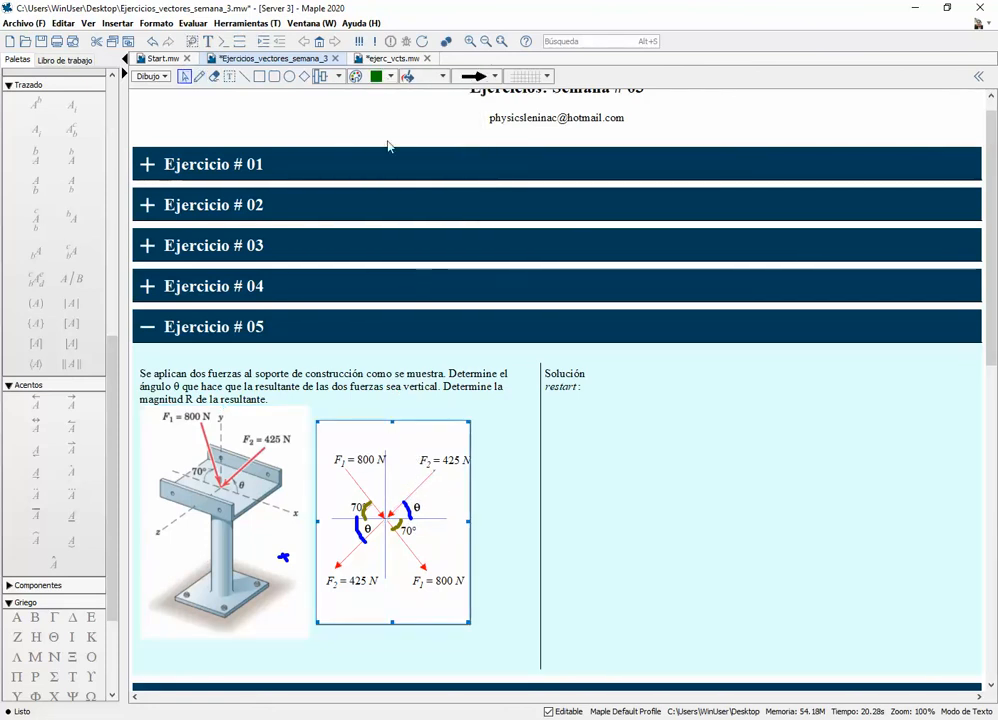
{"action": "left_click", "coordinate": [200, 76]}
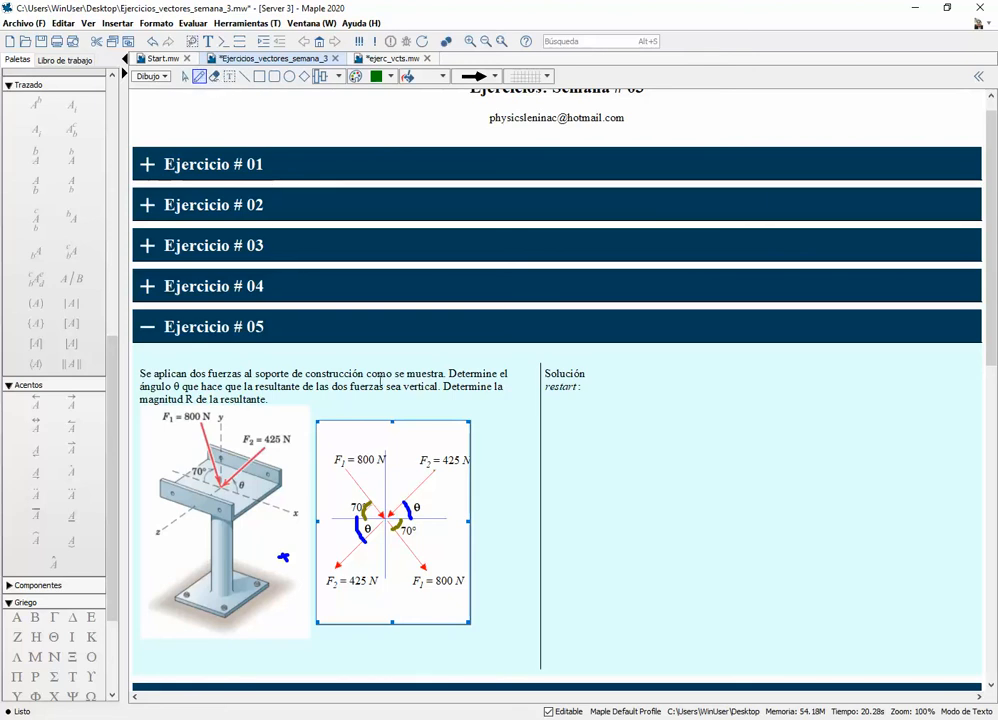
{"action": "left_click_drag", "start_coordinate": [406, 492], "coordinate": [437, 469]}
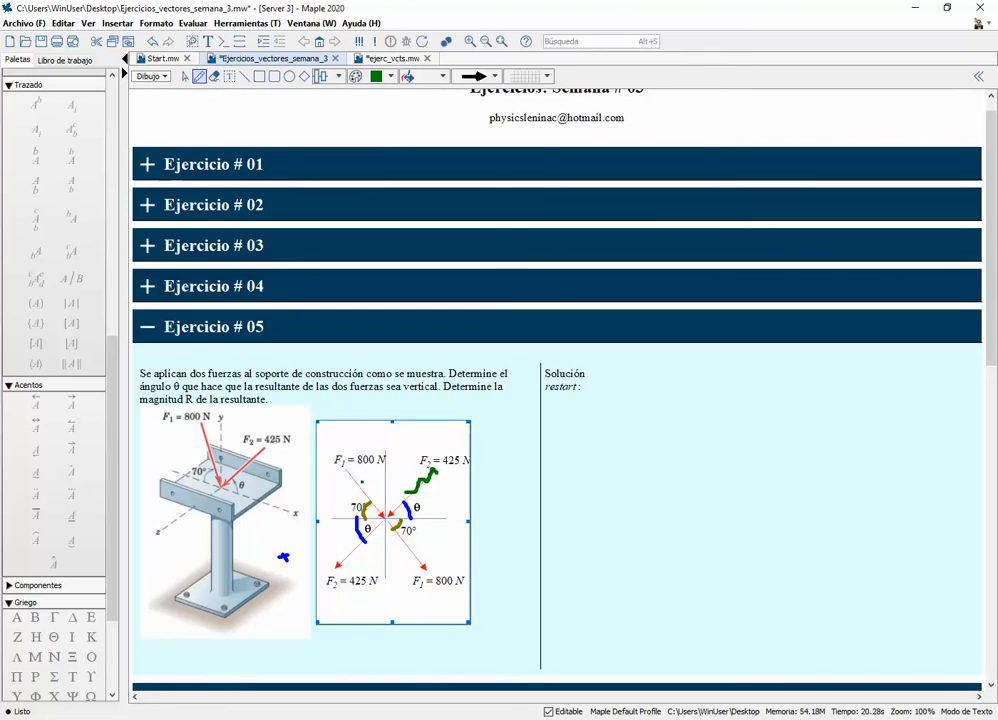
{"action": "left_click_drag", "start_coordinate": [349, 479], "coordinate": [368, 508]}
{"action": "left_click_drag", "start_coordinate": [430, 598], "coordinate": [438, 597]}
{"action": "left_click_drag", "start_coordinate": [344, 602], "coordinate": [360, 602]}
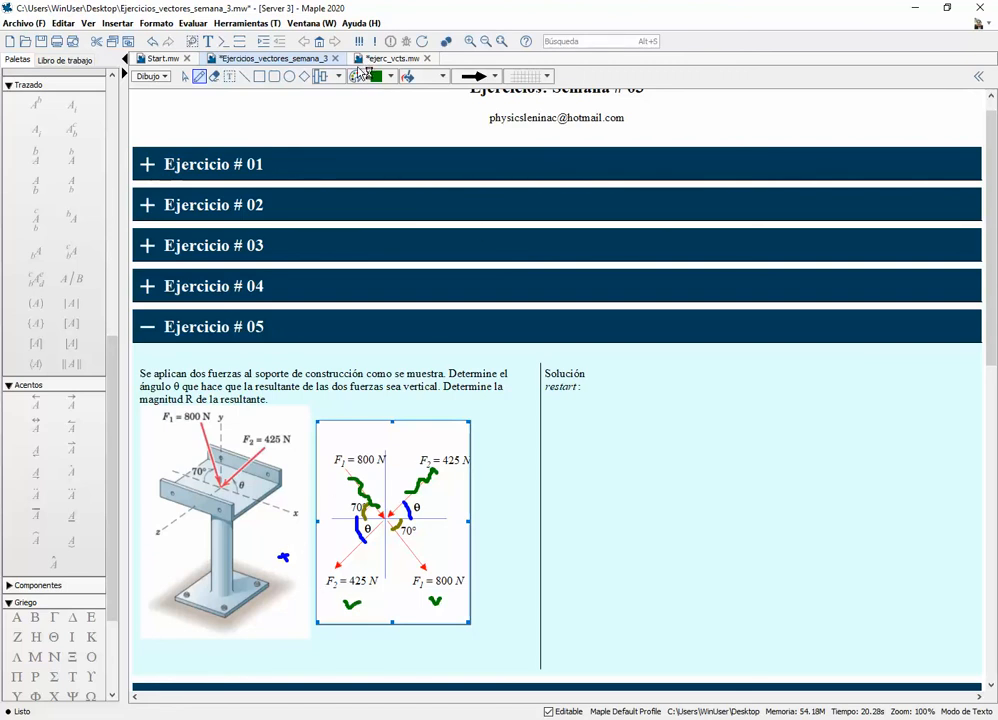
Draw purple dotted projection lines from the tips of the lower F1 and F2 arrows to the horizontal and vertical axes.
{"action": "left_click", "coordinate": [390, 76]}
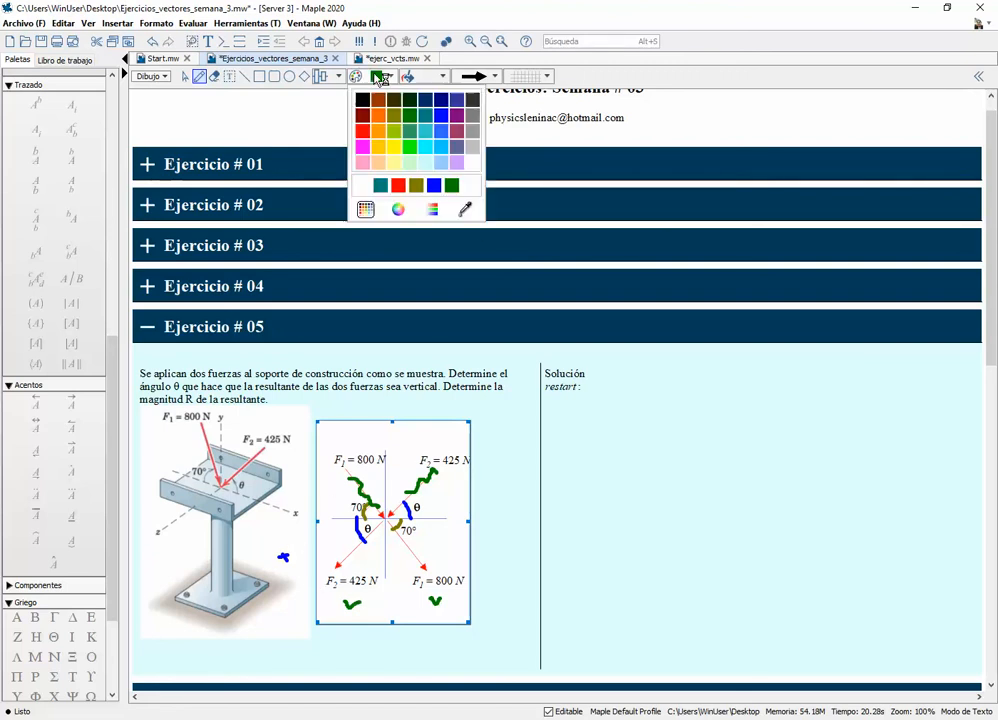
{"action": "left_click", "coordinate": [457, 115]}
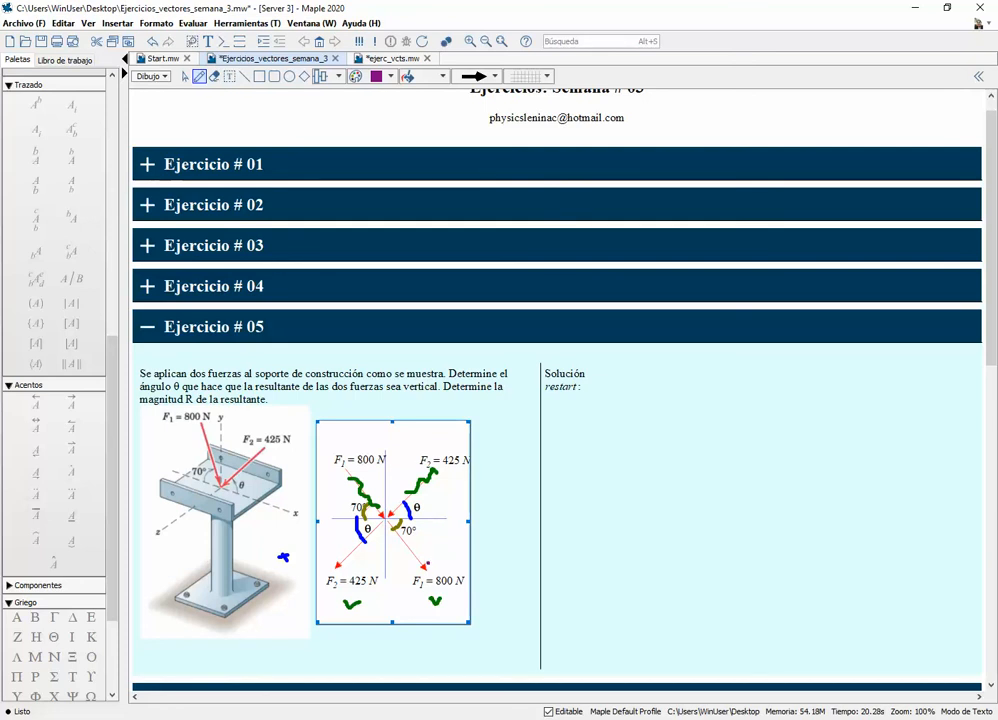
{"action": "left_click", "coordinate": [428, 529]}
{"action": "left_click", "coordinate": [403, 568]}
{"action": "left_click", "coordinate": [394, 568]}
{"action": "left_click", "coordinate": [341, 551]}
{"action": "left_click_drag", "start_coordinate": [341, 547], "coordinate": [341, 541]}
{"action": "left_click", "coordinate": [341, 530]}
Handwrite grayish-purple component letters: C beside each horizontal projection and S under the vertical axis.
{"action": "left_click", "coordinate": [376, 80]}
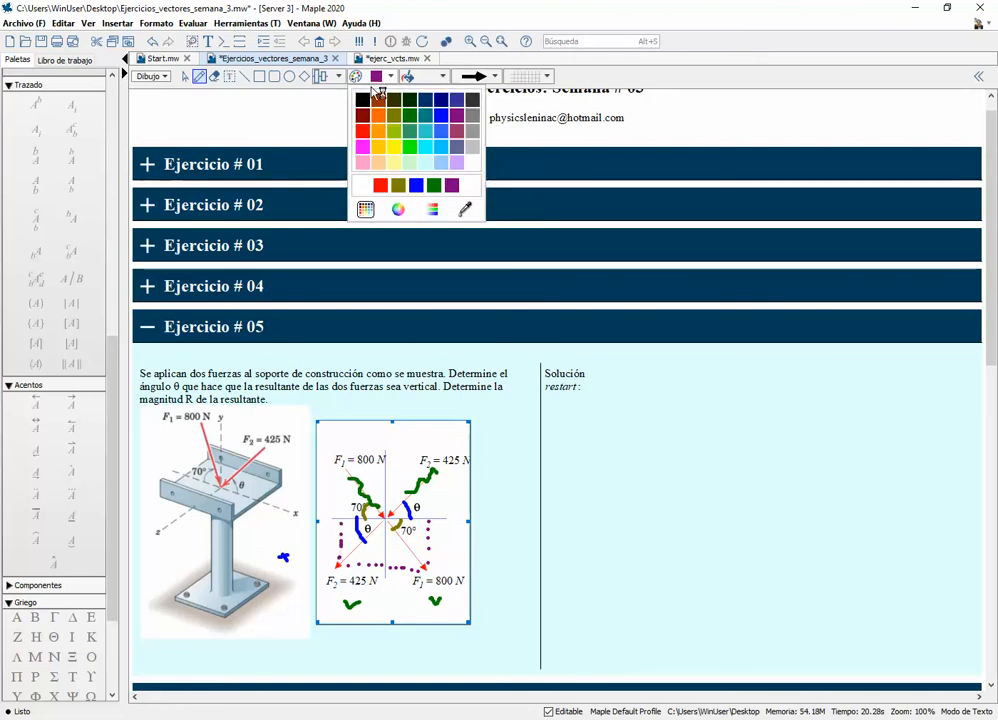
{"action": "left_click", "coordinate": [451, 150]}
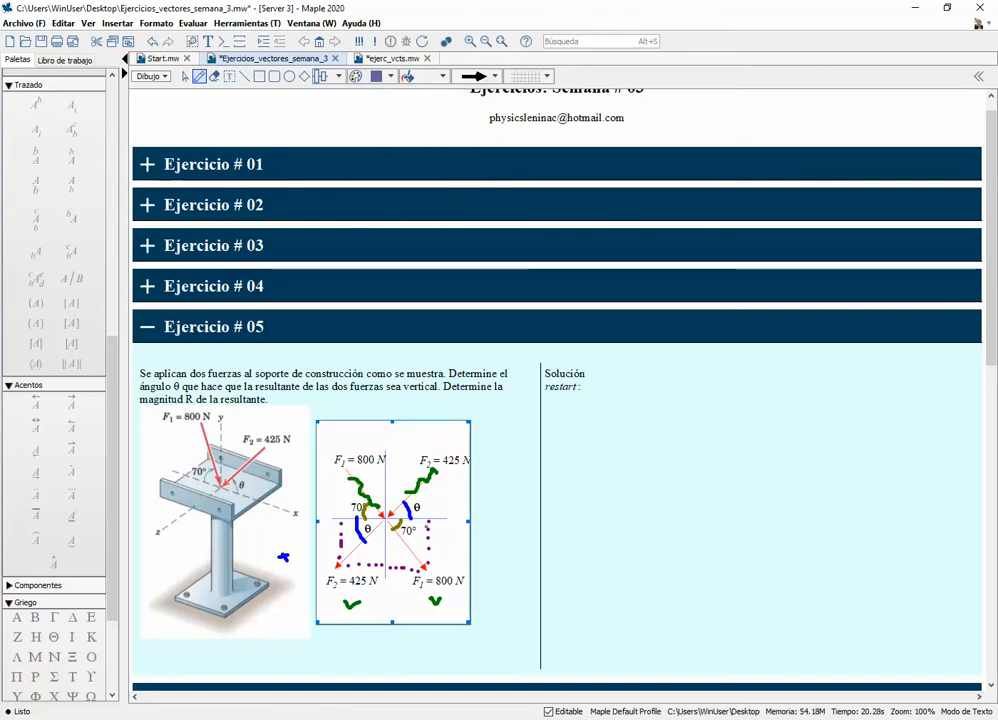
{"action": "mouse_move", "coordinate": [446, 525]}
{"action": "left_mouse_down"}
{"action": "mouse_move", "coordinate": [437, 529]}
{"action": "mouse_move", "coordinate": [445, 535]}
{"action": "left_mouse_up"}
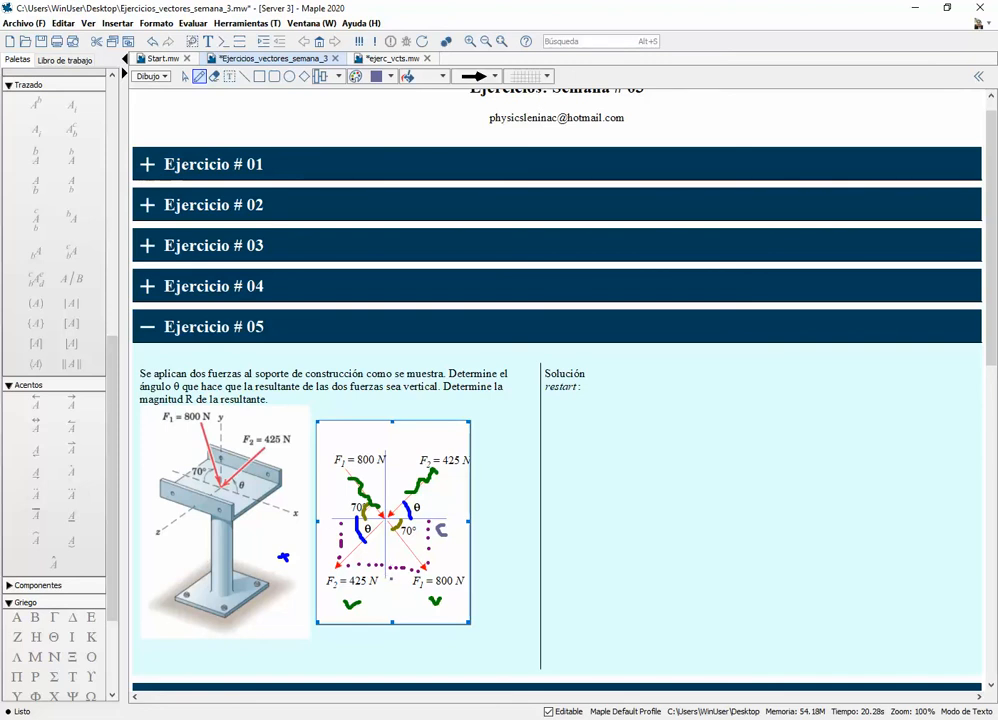
{"action": "left_click_drag", "start_coordinate": [391, 576], "coordinate": [386, 590]}
{"action": "mouse_move", "coordinate": [330, 521]}
{"action": "left_mouse_down"}
{"action": "mouse_move", "coordinate": [321, 525]}
{"action": "mouse_move", "coordinate": [332, 536]}
{"action": "left_mouse_up"}
Add teal component signs: plus on the positive x side, minus below the S, and minus on the negative x side.
{"action": "left_click", "coordinate": [380, 78]}
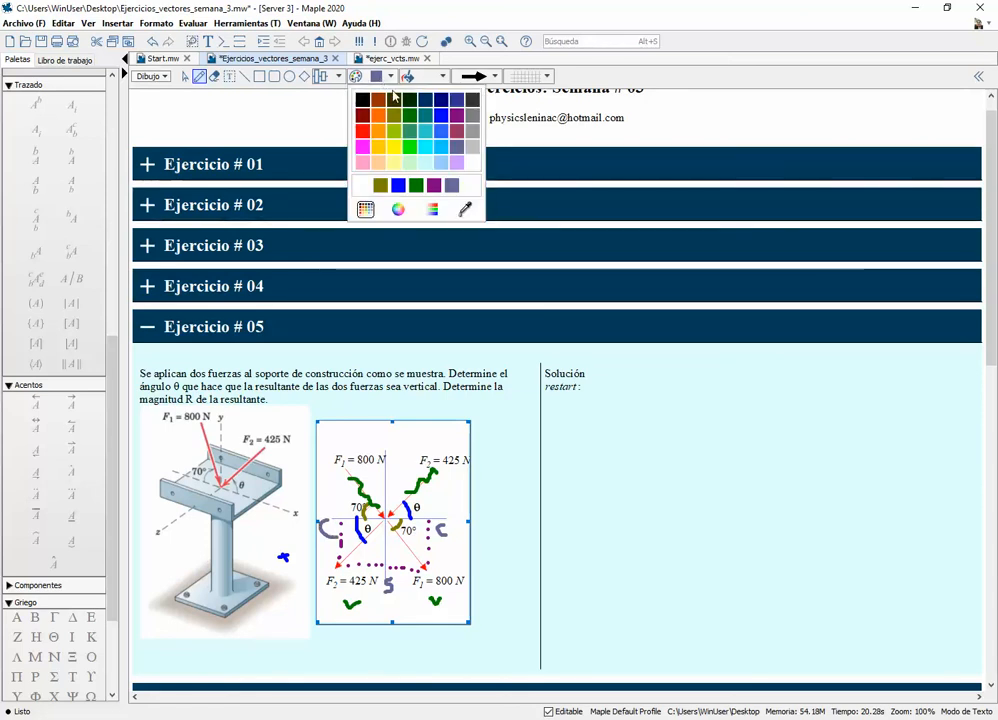
{"action": "left_click", "coordinate": [423, 117]}
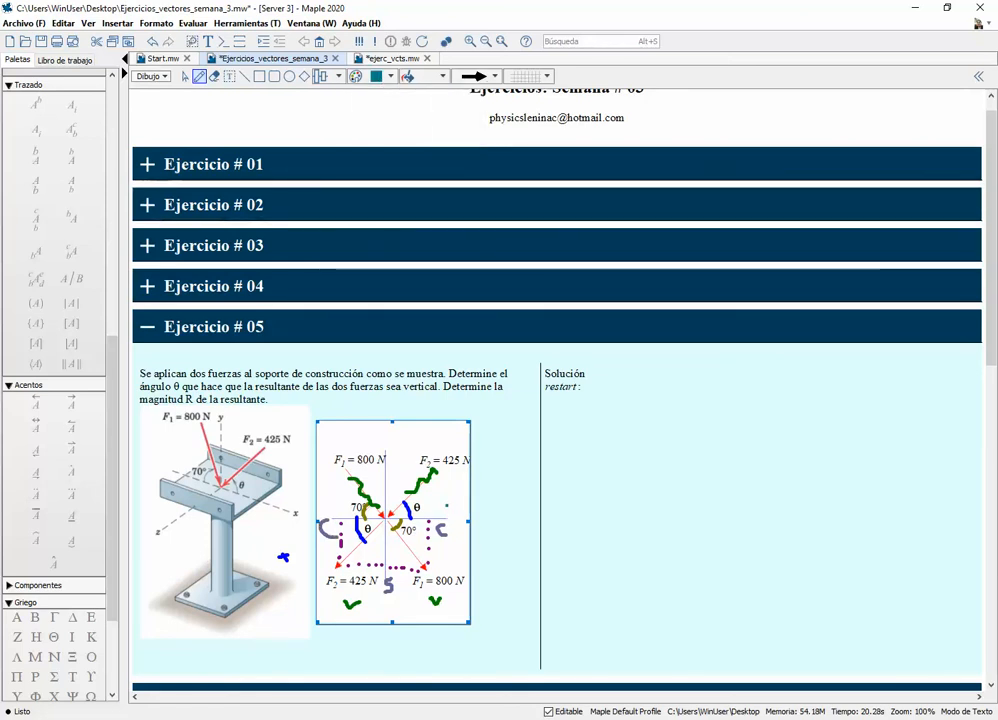
{"action": "left_click_drag", "start_coordinate": [447, 505], "coordinate": [447, 519]}
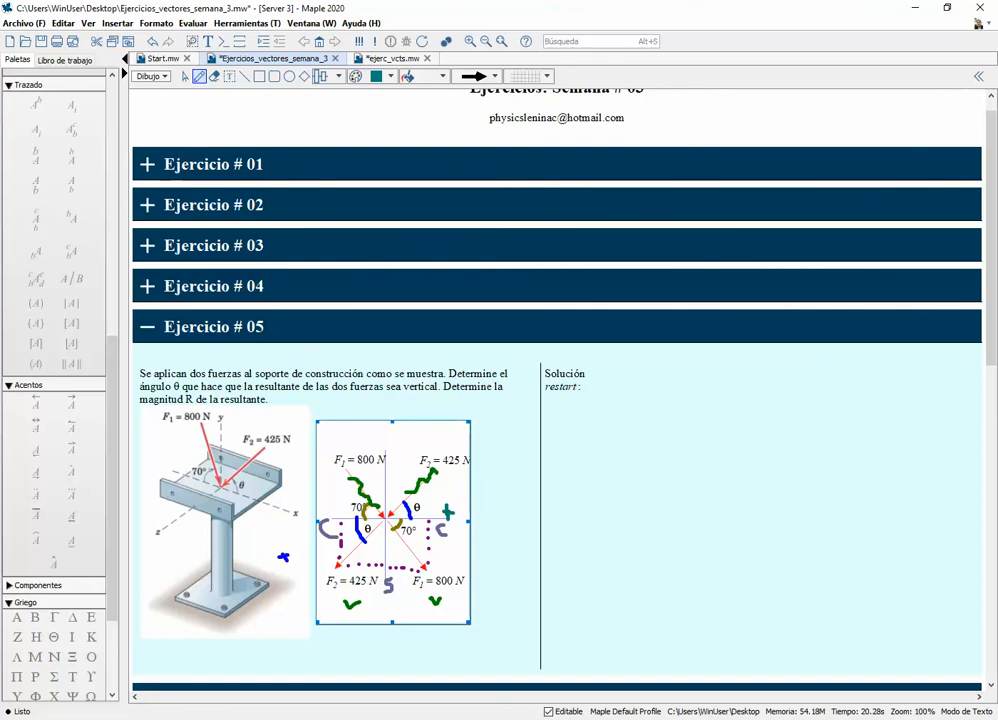
{"action": "left_click_drag", "start_coordinate": [381, 603], "coordinate": [395, 603]}
{"action": "left_click_drag", "start_coordinate": [327, 510], "coordinate": [339, 511]}
Define F with subscript 1 as 800.0 newtons below restart in the solution, ending the assignment with a colon.
{"action": "left_click", "coordinate": [566, 399]}
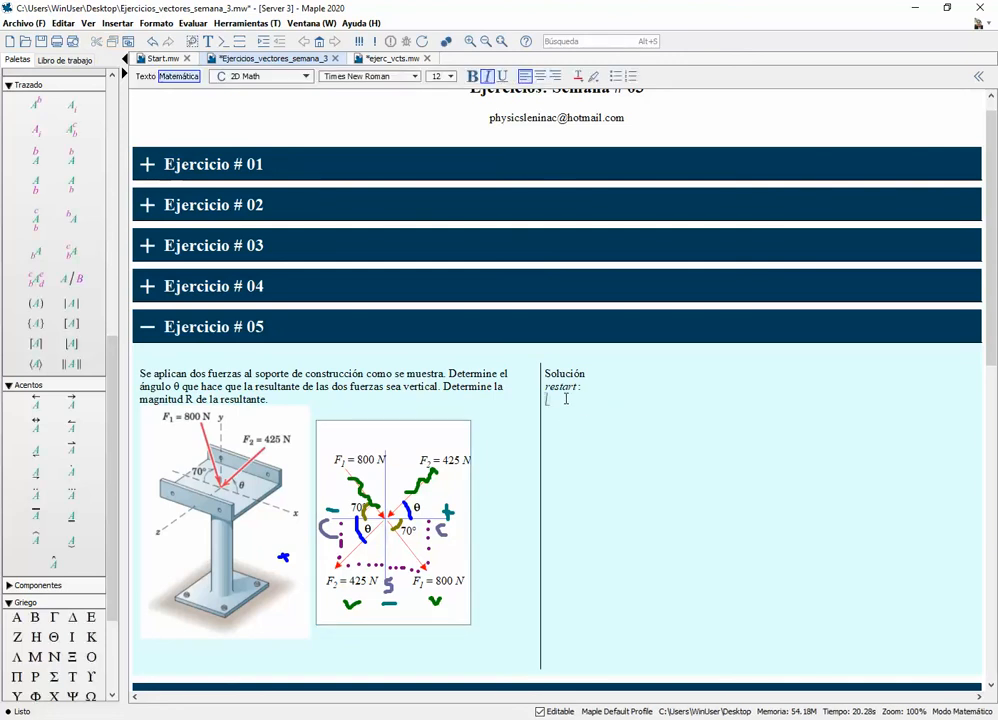
{"action": "type", "text": "F"}
{"action": "key", "text": "ctrl+shift+underscore"}
{"action": "type", "text": "1"}
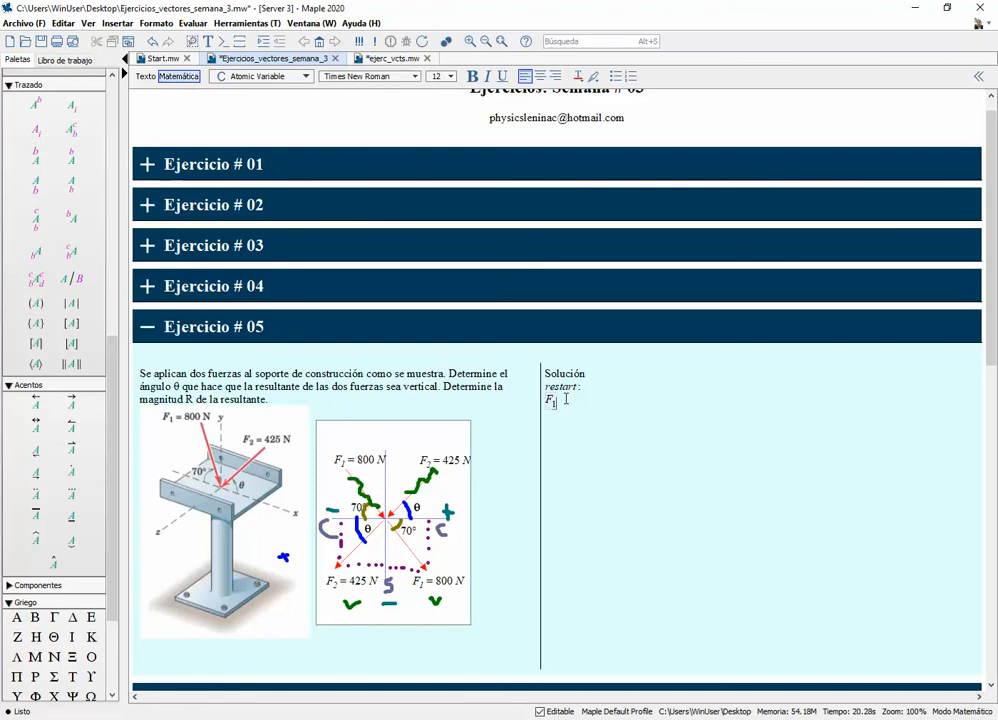
{"action": "type", "text": ":= 800.0"}
{"action": "scroll", "coordinate": [80, 285], "scroll_direction": "up", "scroll_amount": 5}
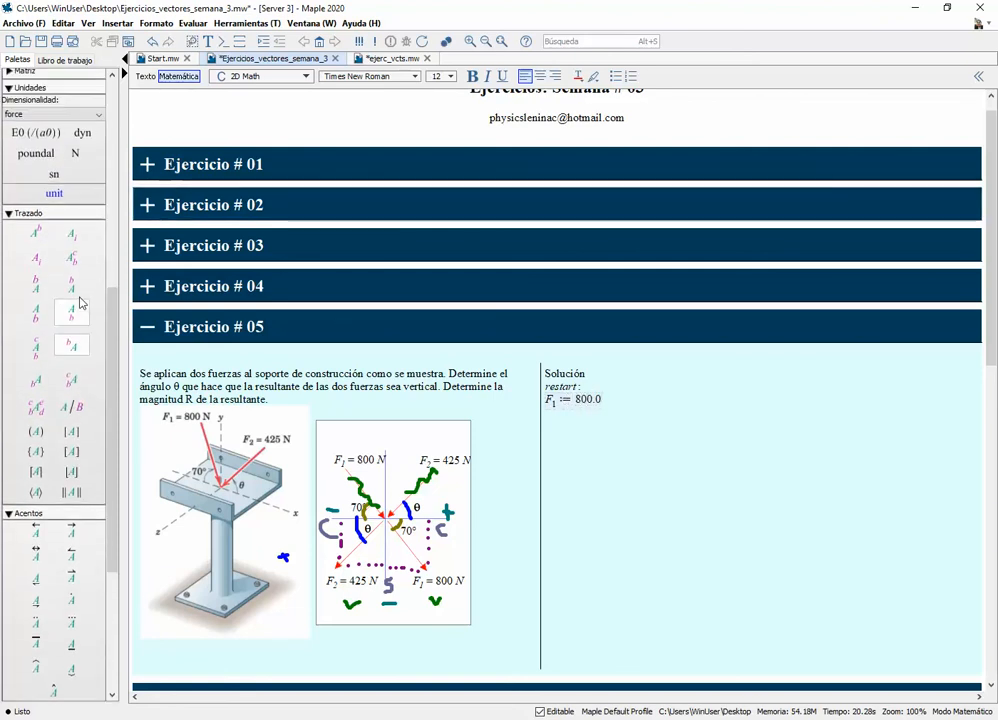
{"action": "left_click", "coordinate": [76, 223]}
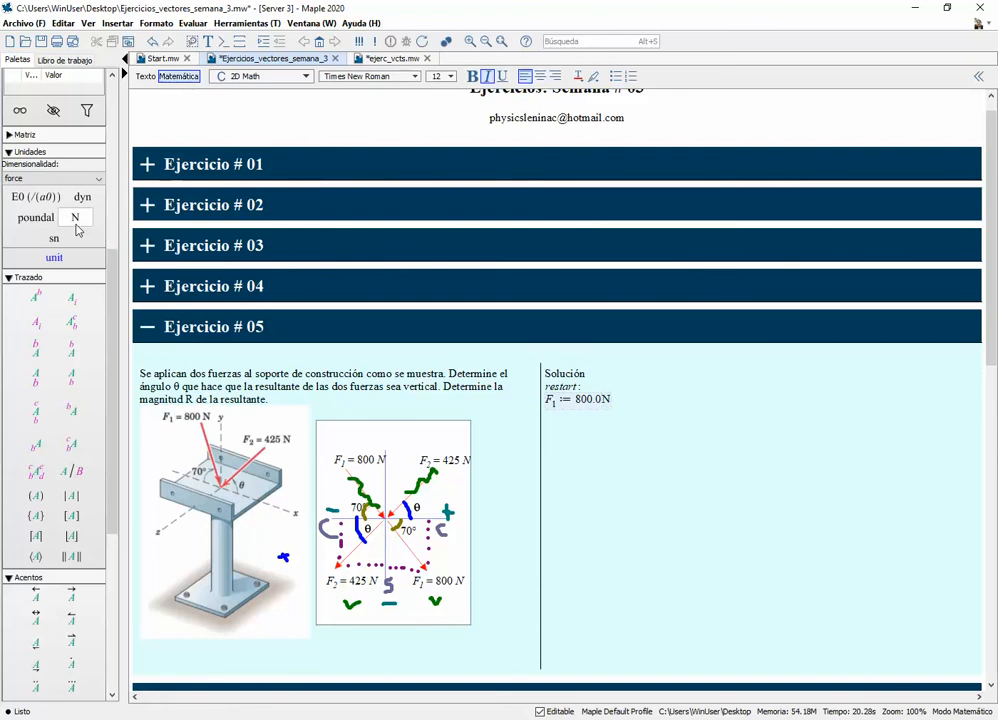
{"action": "type", "text": ":"}
{"action": "key", "text": "Return"}
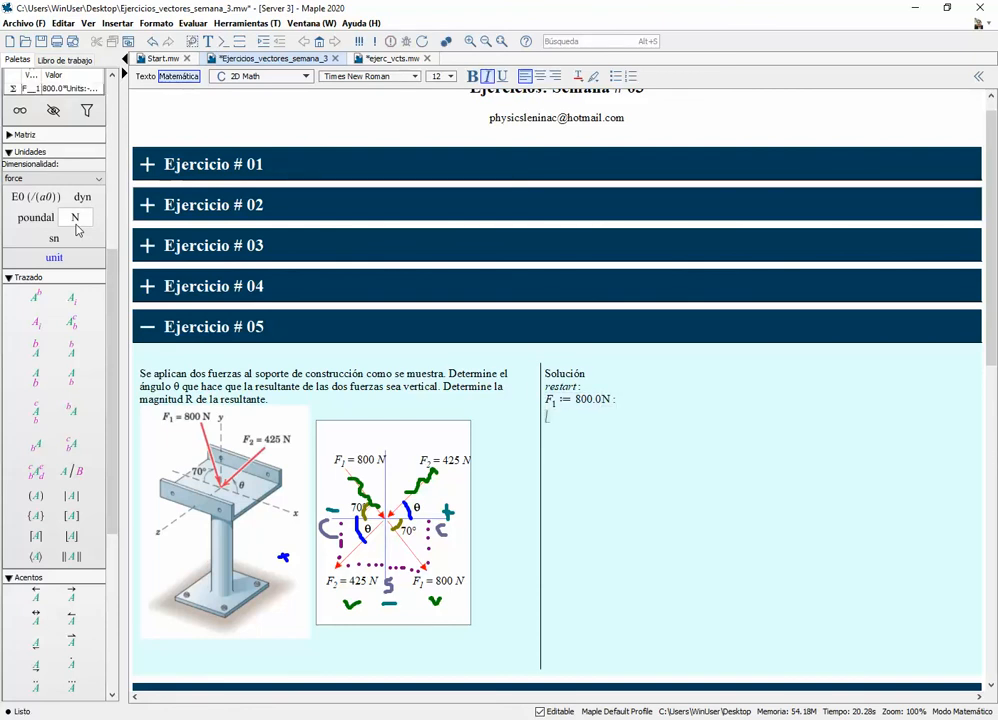
Define F with subscript 2 as 425.0 newtons on the next solution line, ending the assignment with a colon.
{"action": "scroll", "coordinate": [77, 228], "scroll_direction": "up", "scroll_amount": 2}
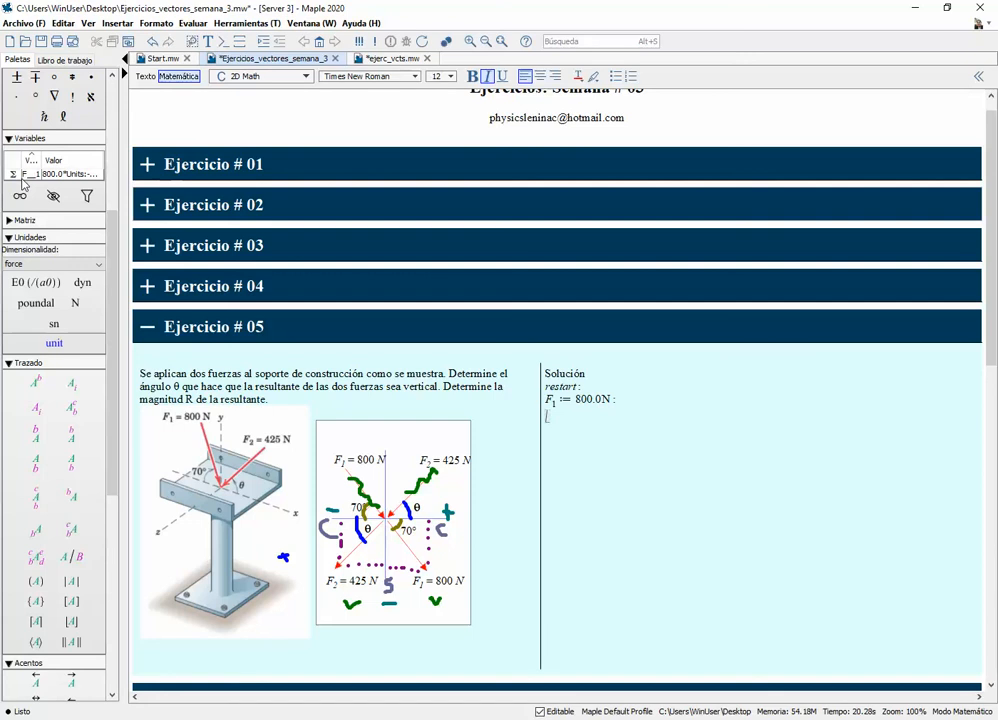
{"action": "type", "text": "F"}
{"action": "key", "text": "ctrl+shift+underscore"}
{"action": "type", "text": "2"}
{"action": "key", "text": "Right"}
{"action": "type", "text": ":= 425.0"}
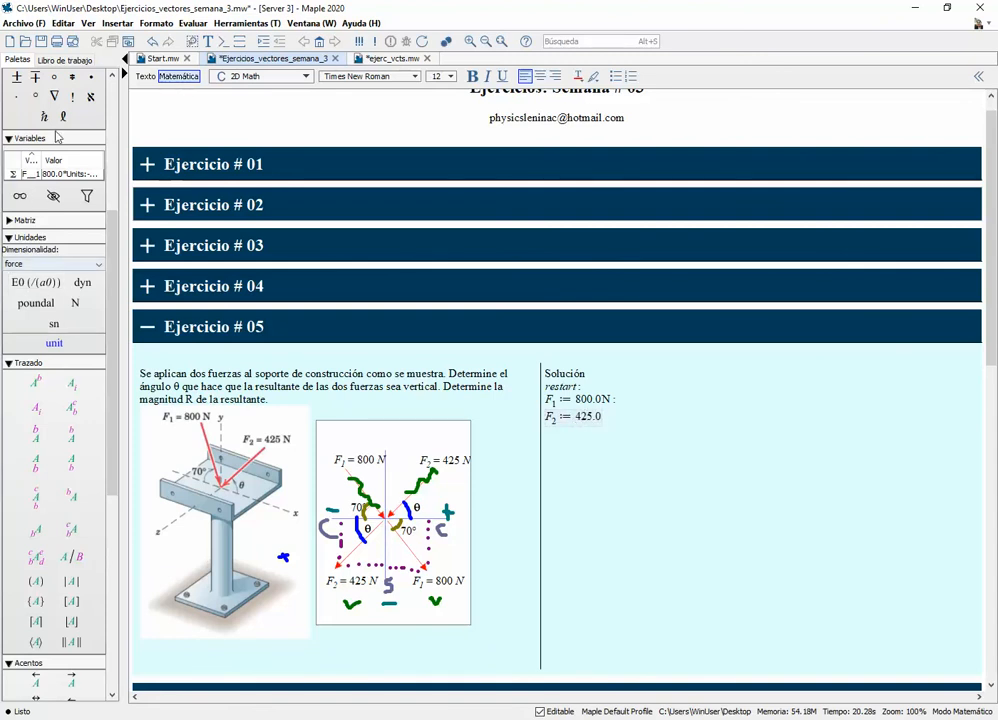
{"action": "left_click", "coordinate": [80, 304]}
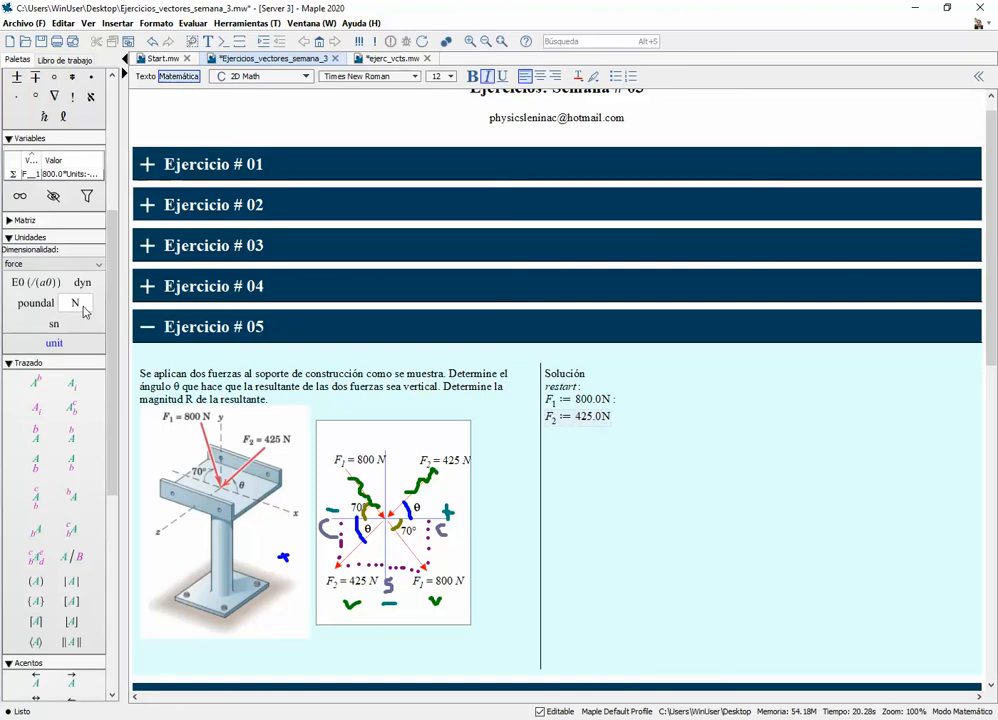
{"action": "type", "text": ":"}
{"action": "key", "text": "Return"}
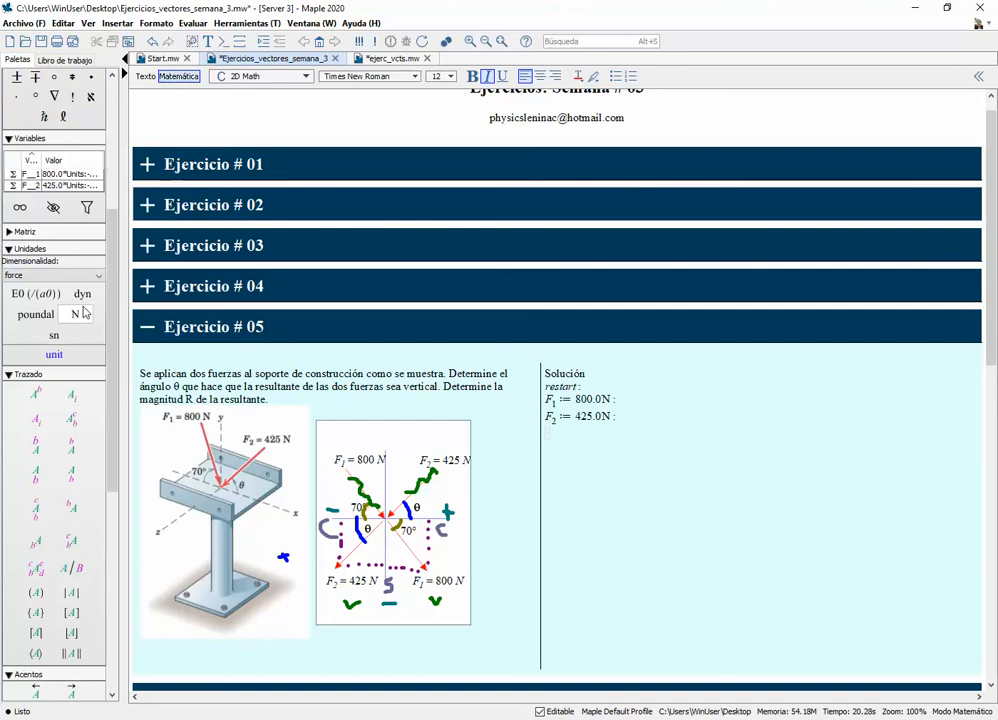
Define α as 70.0·(π/180) on the next solution line, ending the assignment with a colon.
{"action": "scroll", "coordinate": [50, 414], "scroll_direction": "down", "scroll_amount": 10}
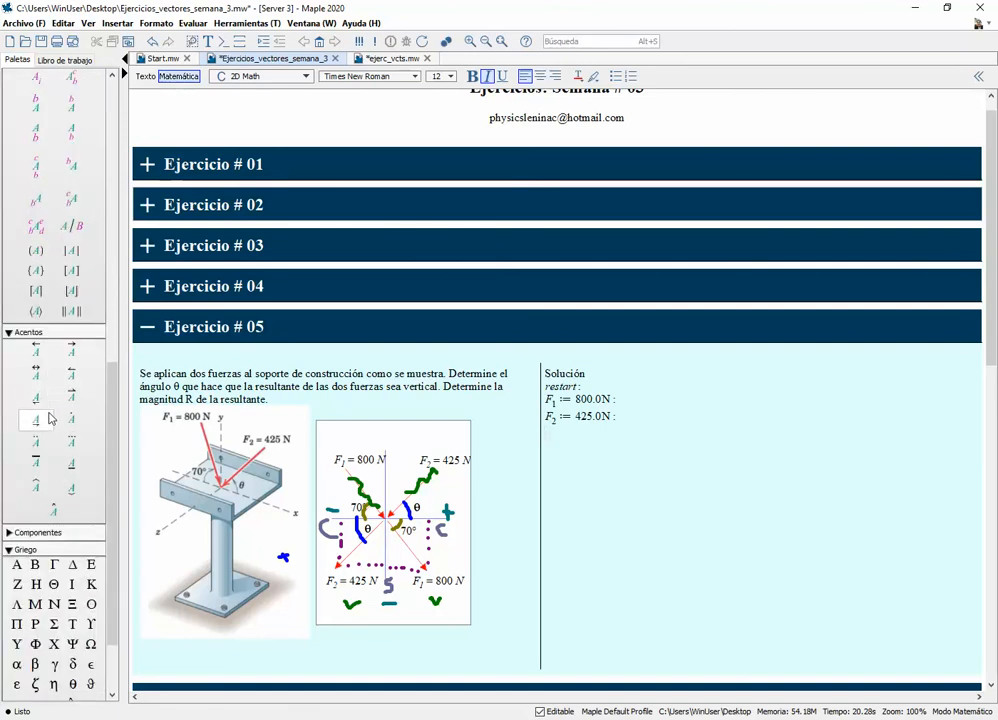
{"action": "left_click", "coordinate": [17, 567]}
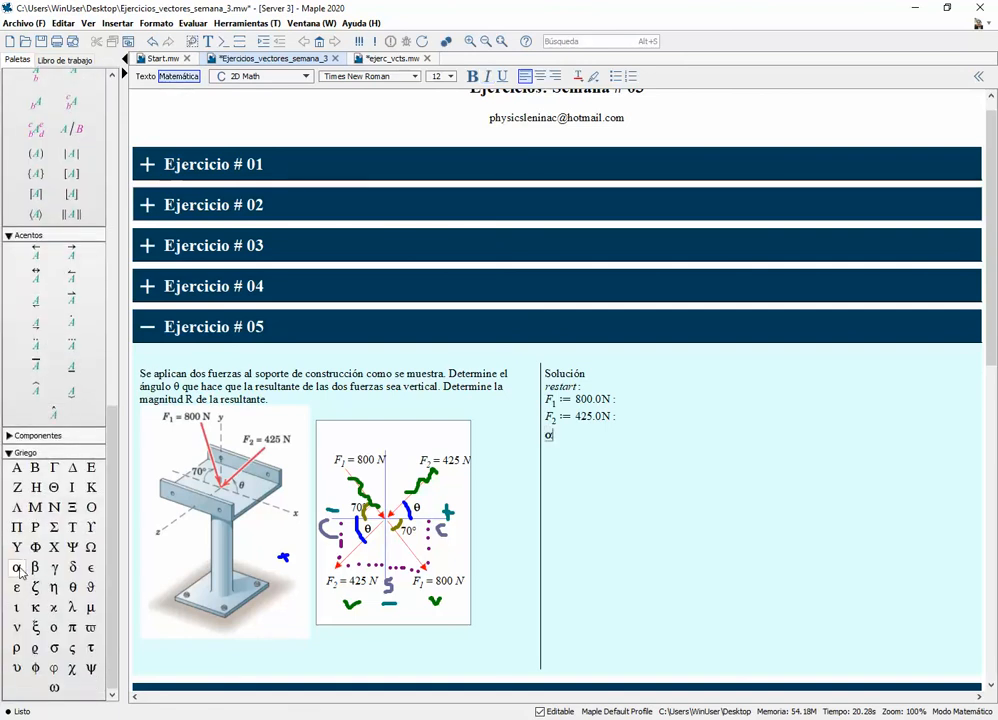
{"action": "type", "text": ":=7"}
{"action": "type", "text": "0.0"}
{"action": "type", "text": "*("}
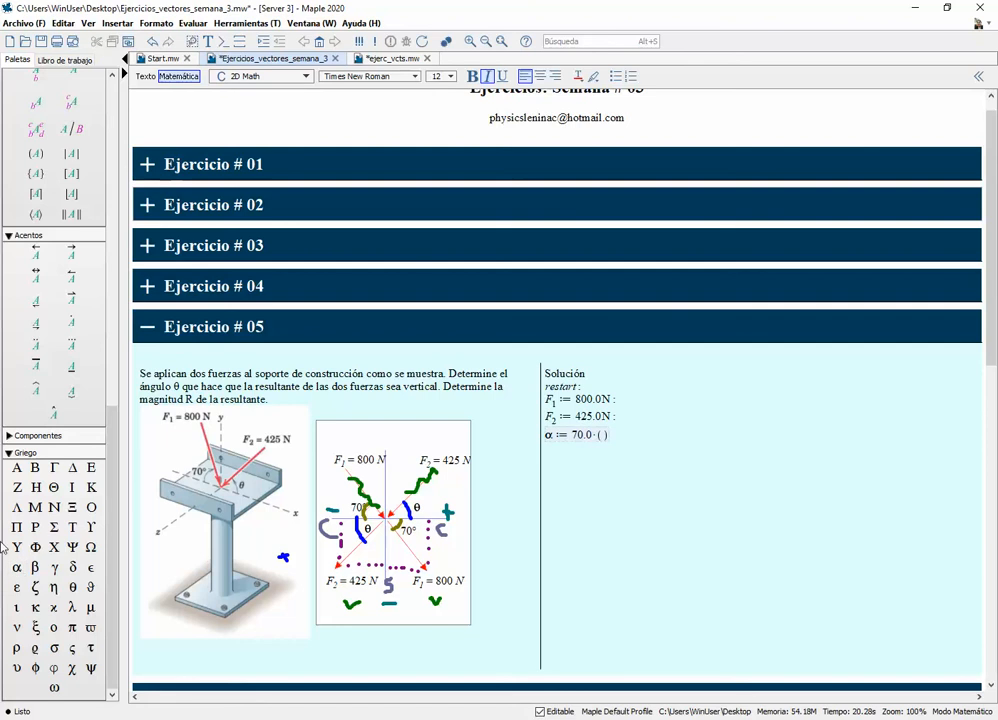
{"action": "scroll", "coordinate": [104, 358], "scroll_direction": "up", "scroll_amount": 1}
{"action": "scroll", "coordinate": [104, 358], "scroll_direction": "up", "scroll_amount": 10}
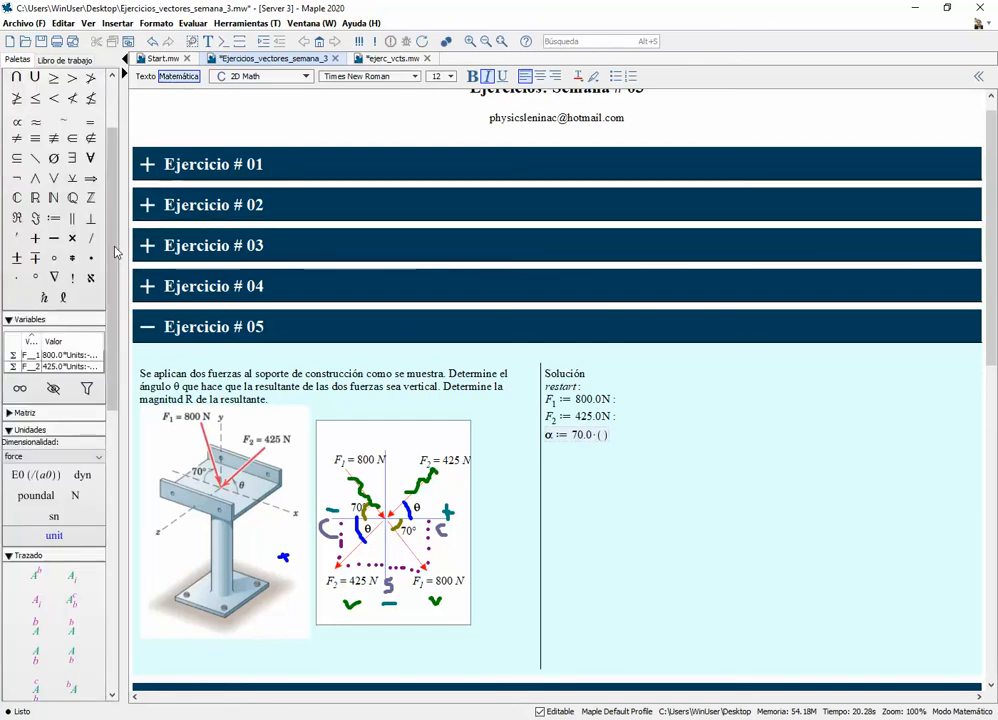
{"action": "scroll", "coordinate": [40, 200], "scroll_direction": "up", "scroll_amount": 3}
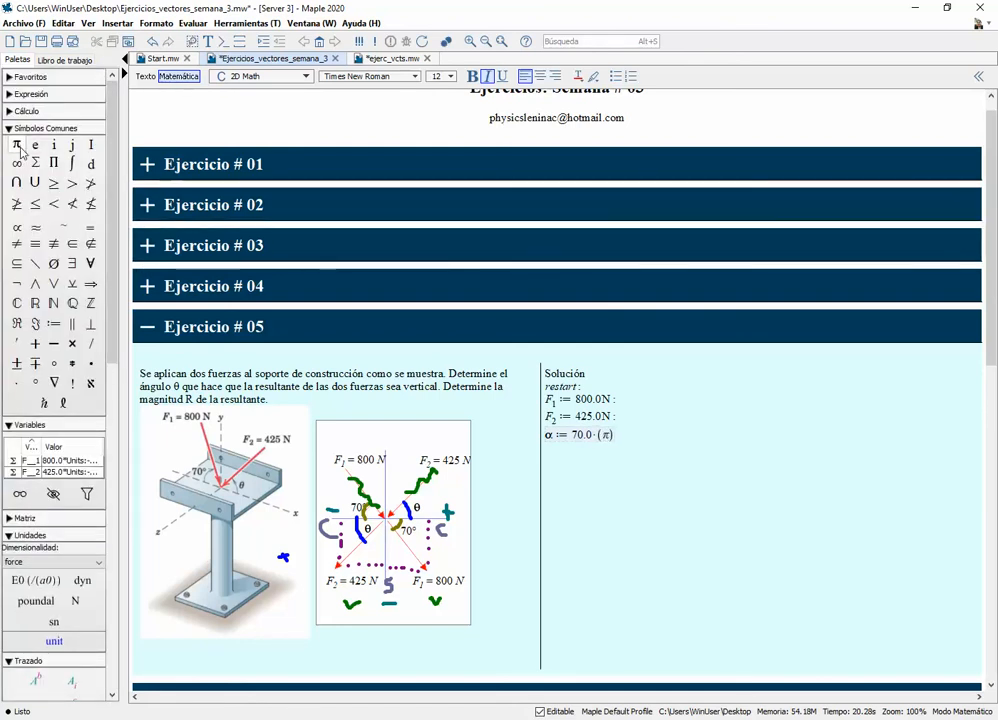
{"action": "left_click", "coordinate": [20, 149]}
{"action": "type", "text": "/18"}
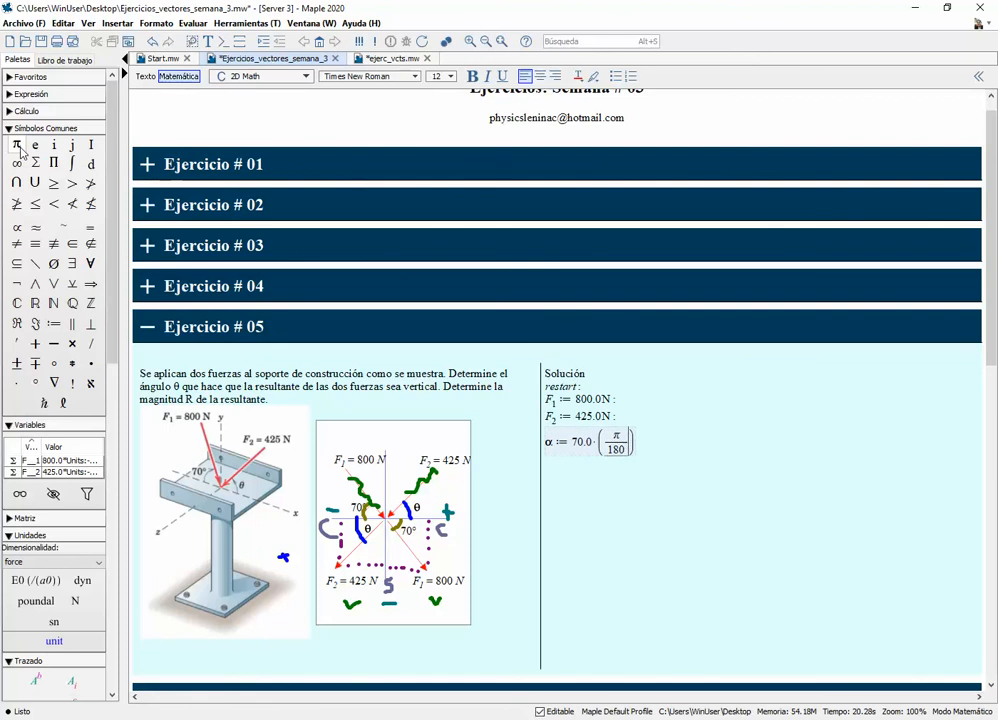
{"action": "type", "text": "0"}
{"action": "type", "text": ":"}
{"action": "key", "text": "Return"}
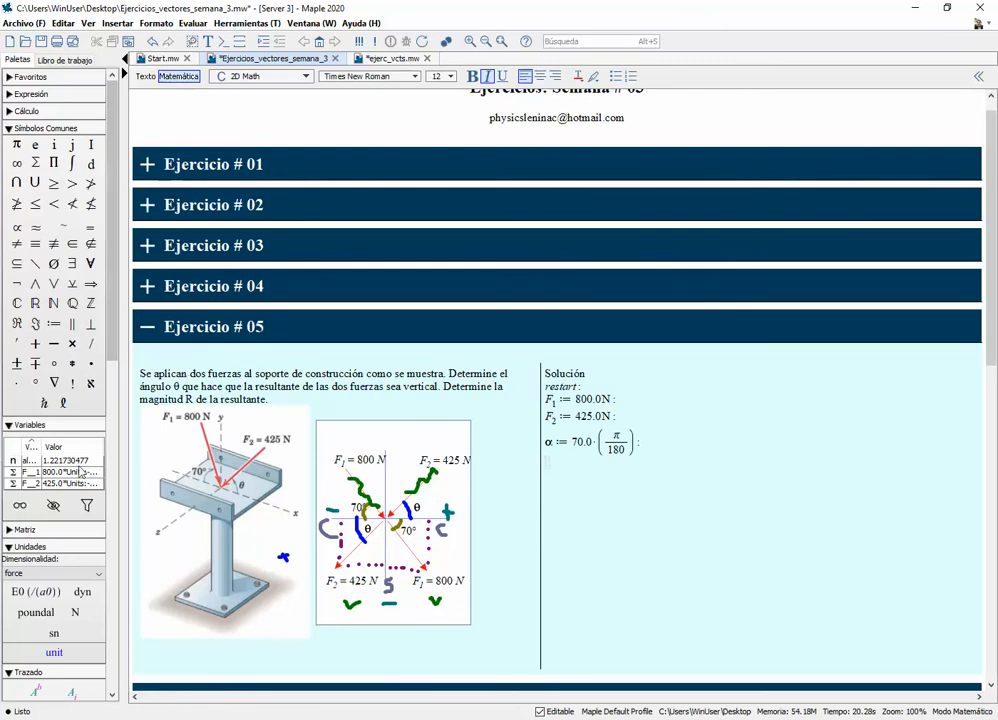
Begin an assignment on the next solution line for F with an arrow accent and subscript 1.
{"action": "left_click_drag", "start_coordinate": [110, 335], "coordinate": [130, 668]}
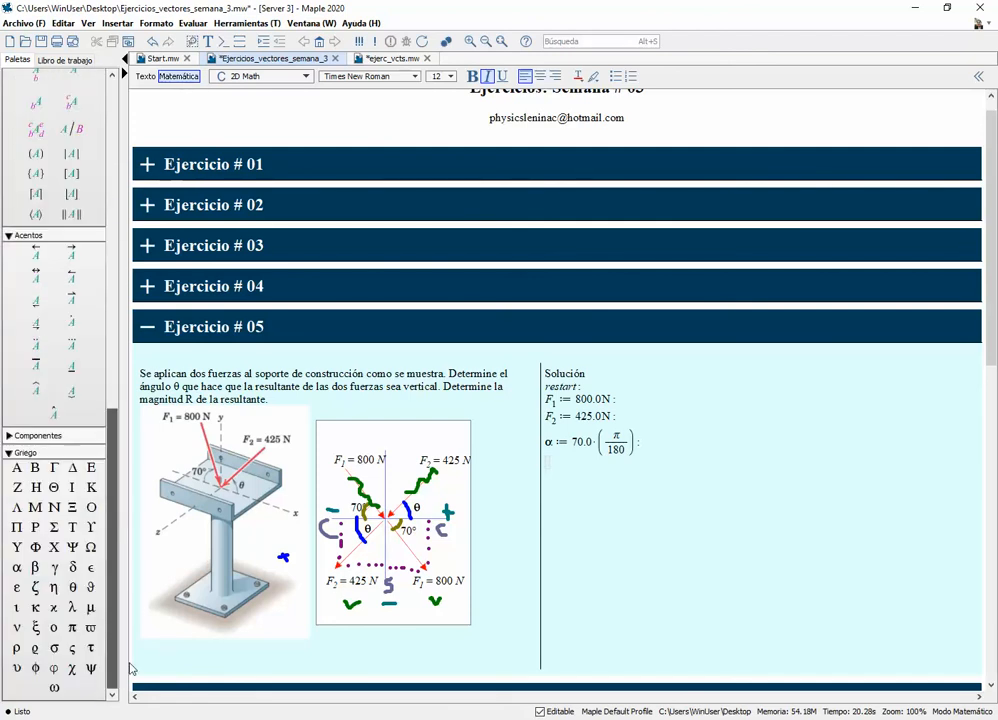
{"action": "left_click", "coordinate": [73, 299]}
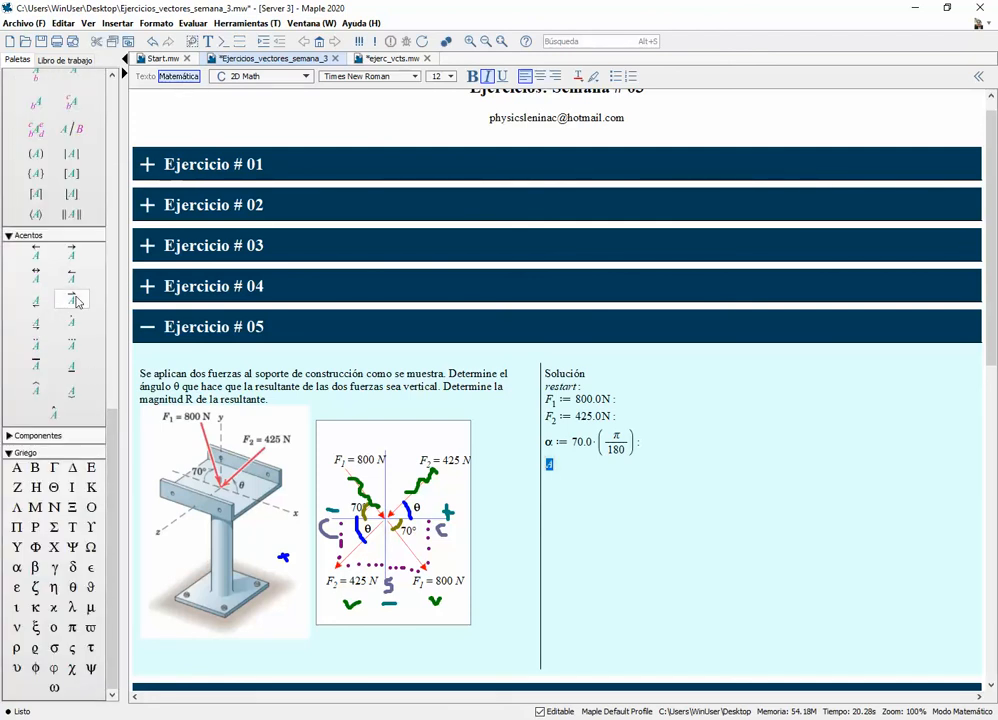
{"action": "type", "text": "F"}
{"action": "key", "text": "Right"}
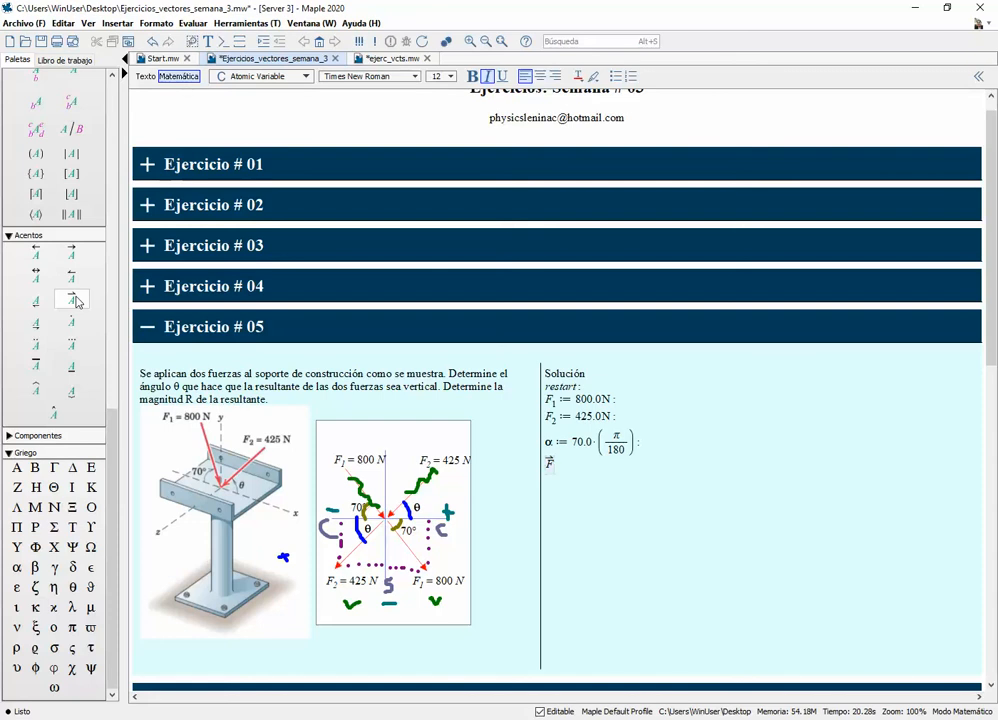
{"action": "type", "text": "_1"}
{"action": "key", "text": "Right"}
{"action": "type", "text": ":="}
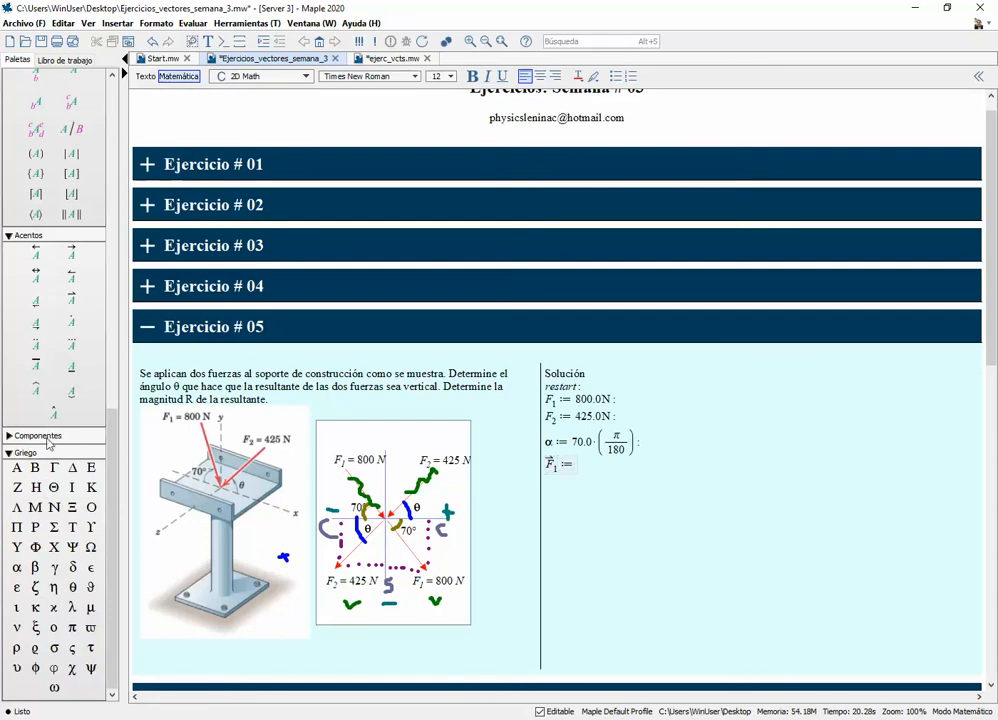
Open an angle-bracketed vector for the arrow-accented F1 and enter F1·cos(α) as its first component.
{"action": "scroll", "coordinate": [42, 376], "scroll_direction": "up", "scroll_amount": 3}
{"action": "left_click", "coordinate": [35, 364]}
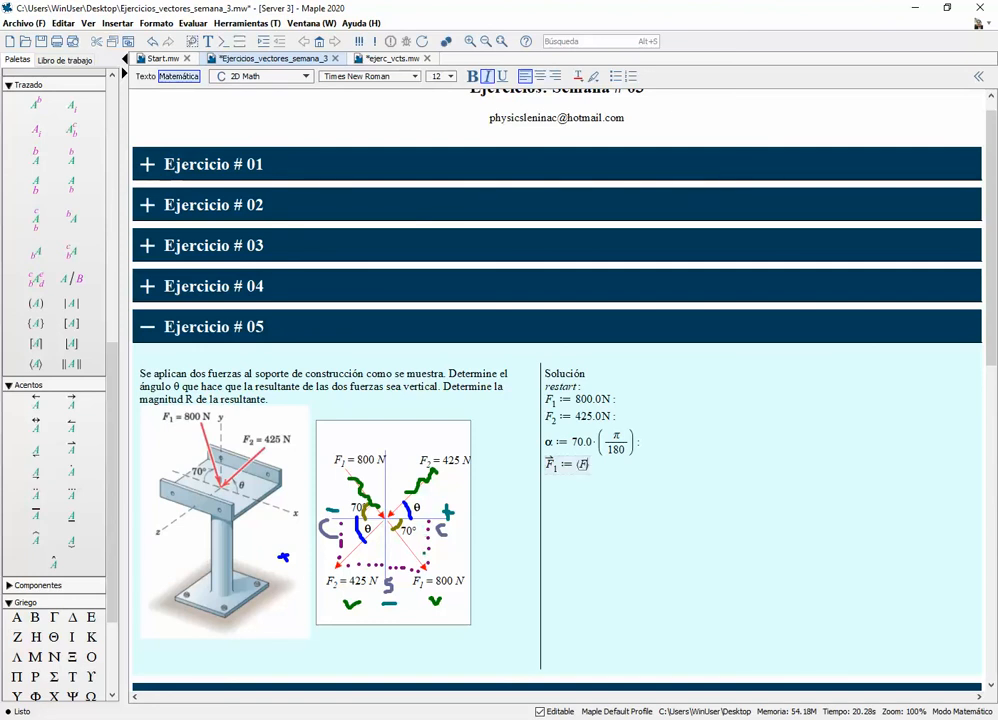
{"action": "type", "text": "F"}
{"action": "type", "text": "__"}
{"action": "type", "text": "1"}
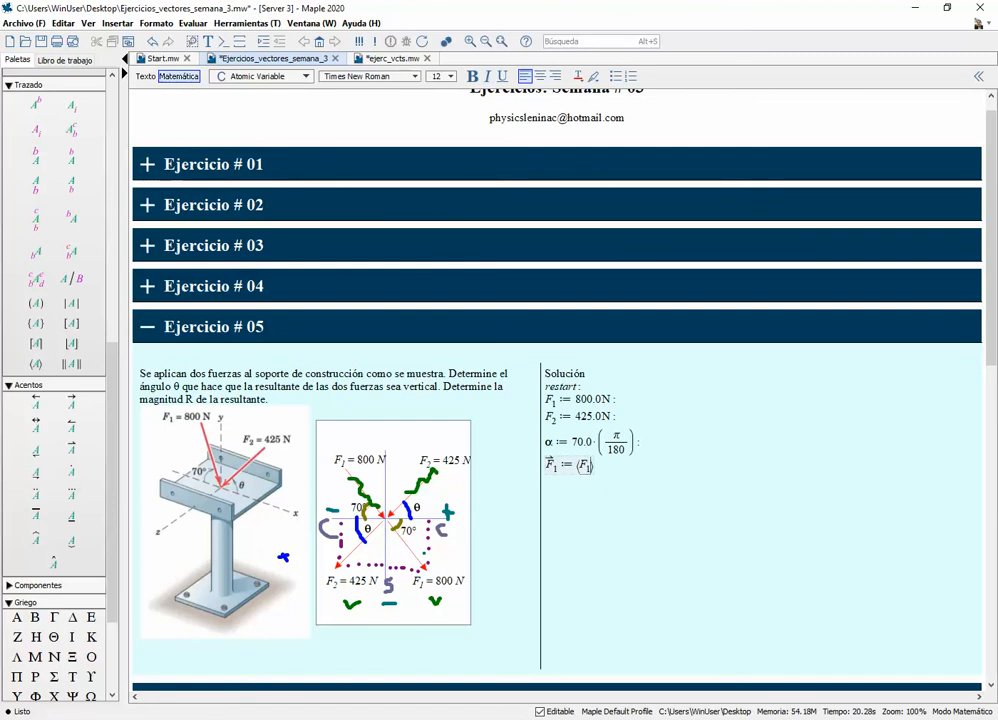
{"action": "key", "text": "Right"}
{"action": "type", "text": "*c"}
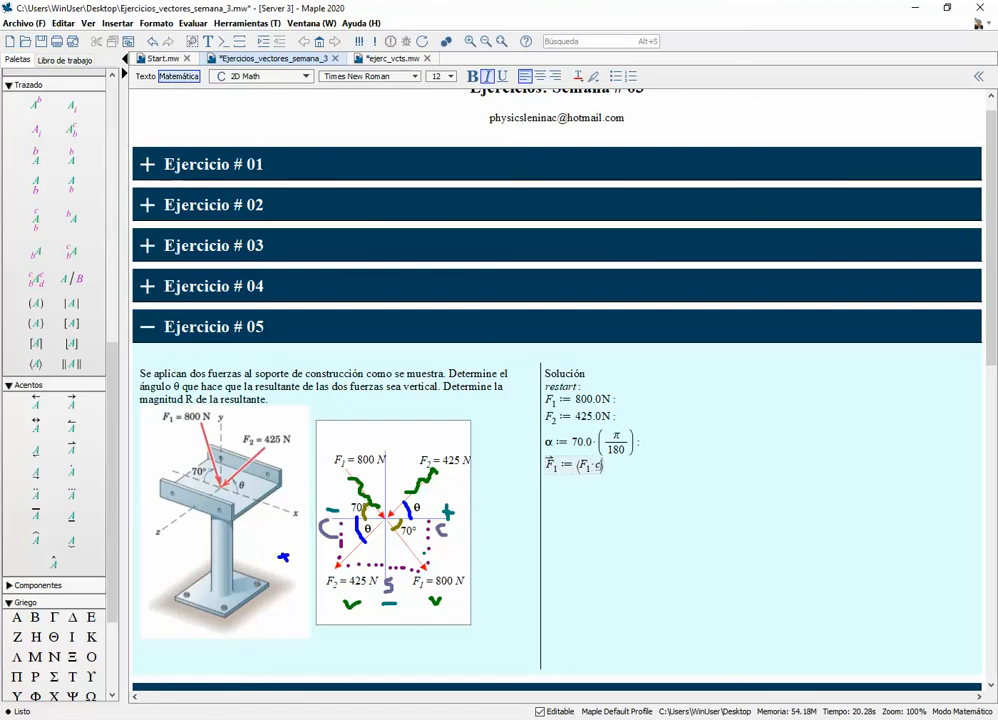
{"action": "type", "text": "os("}
{"action": "scroll", "coordinate": [55, 450], "scroll_direction": "down", "scroll_amount": 3}
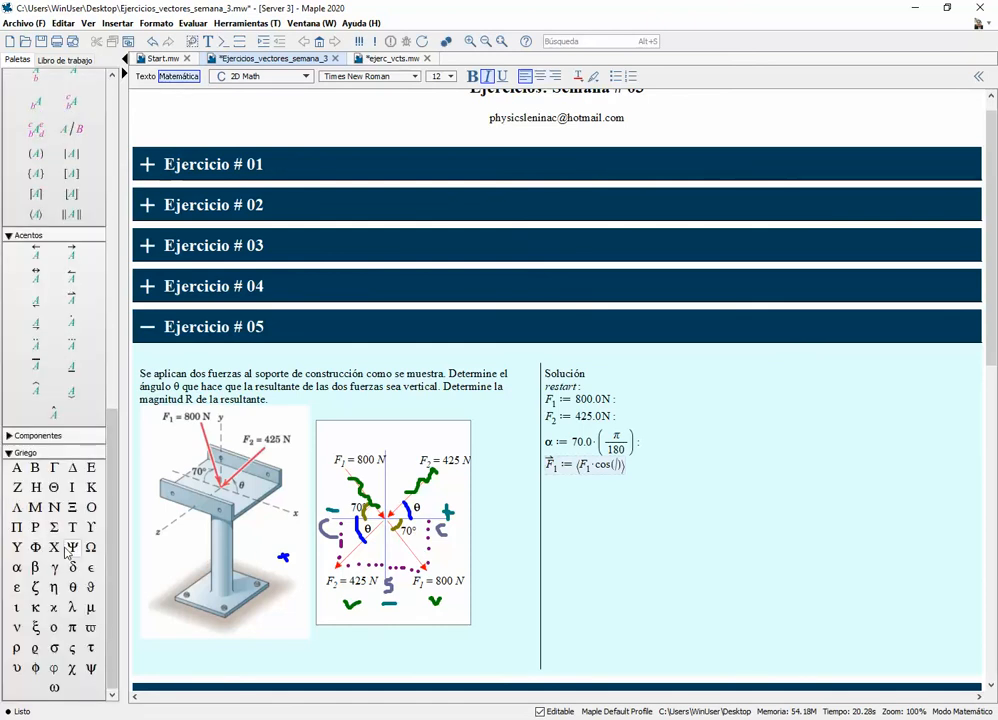
{"action": "left_click", "coordinate": [17, 568]}
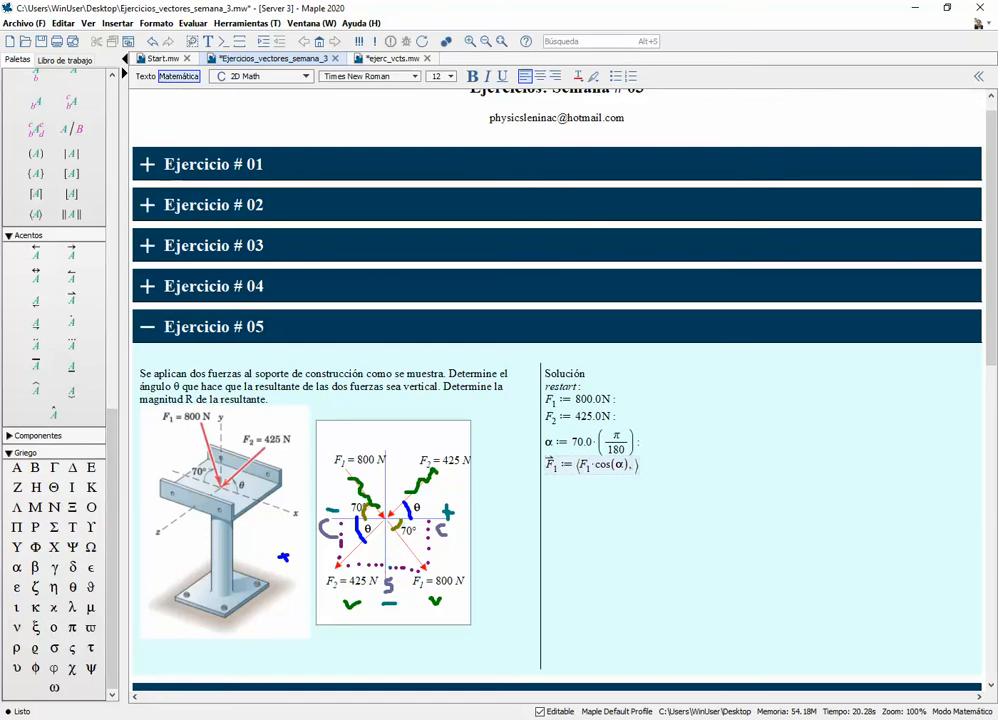
Complete the F1 vector with −F1·sin(α) and 0 as its second and third components, and evaluate it.
{"action": "type", "text": "-F"}
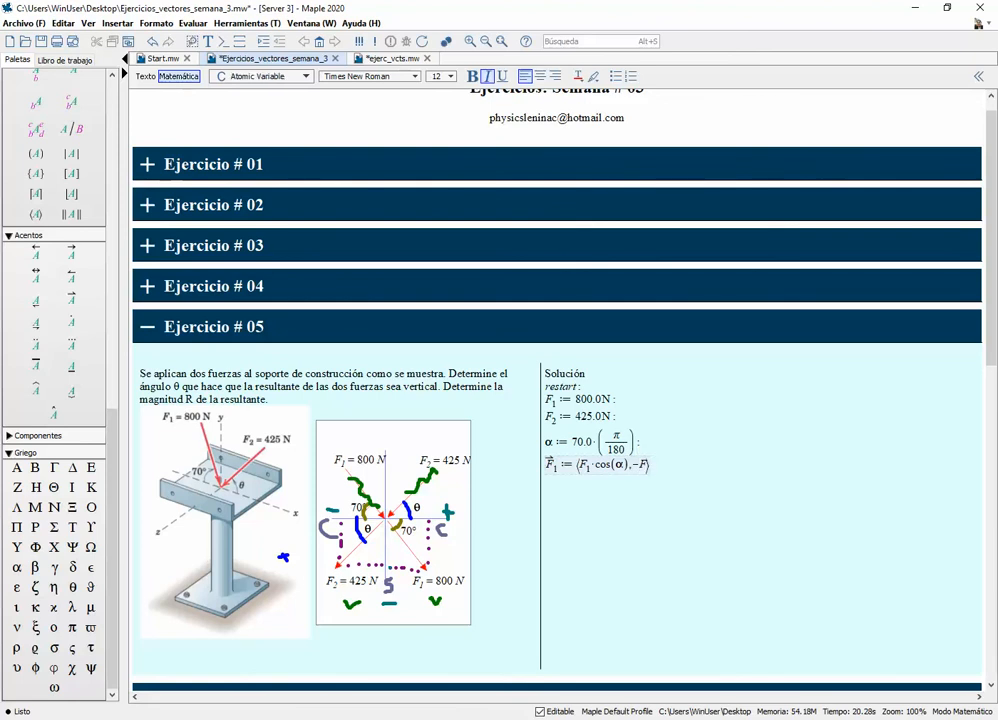
{"action": "type", "text": "_1"}
{"action": "type", "text": "*sin("}
{"action": "type", "text": "("}
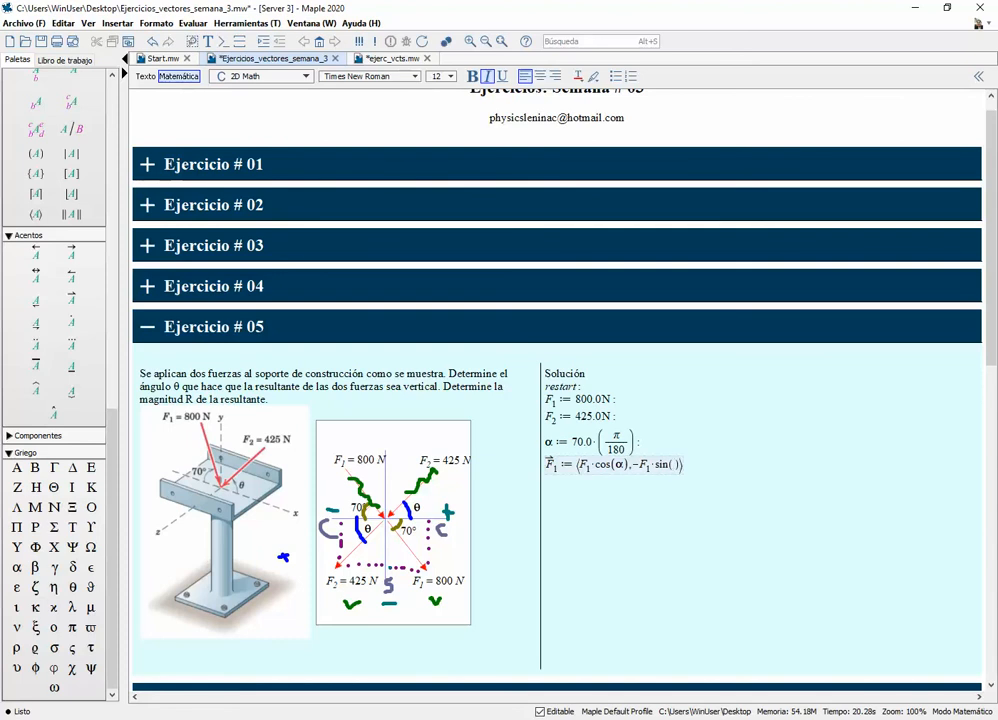
{"action": "left_click", "coordinate": [17, 568]}
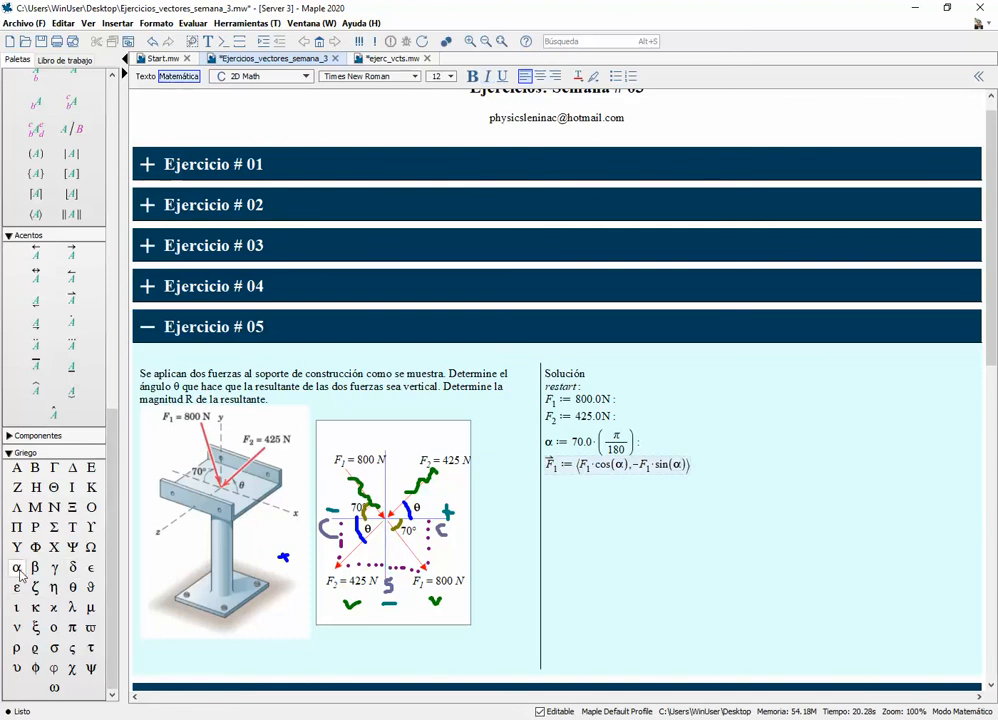
{"action": "key", "text": "Right"}
{"action": "key", "text": "Right"}
{"action": "type", "text": ", 0"}
{"action": "key", "text": "Return"}
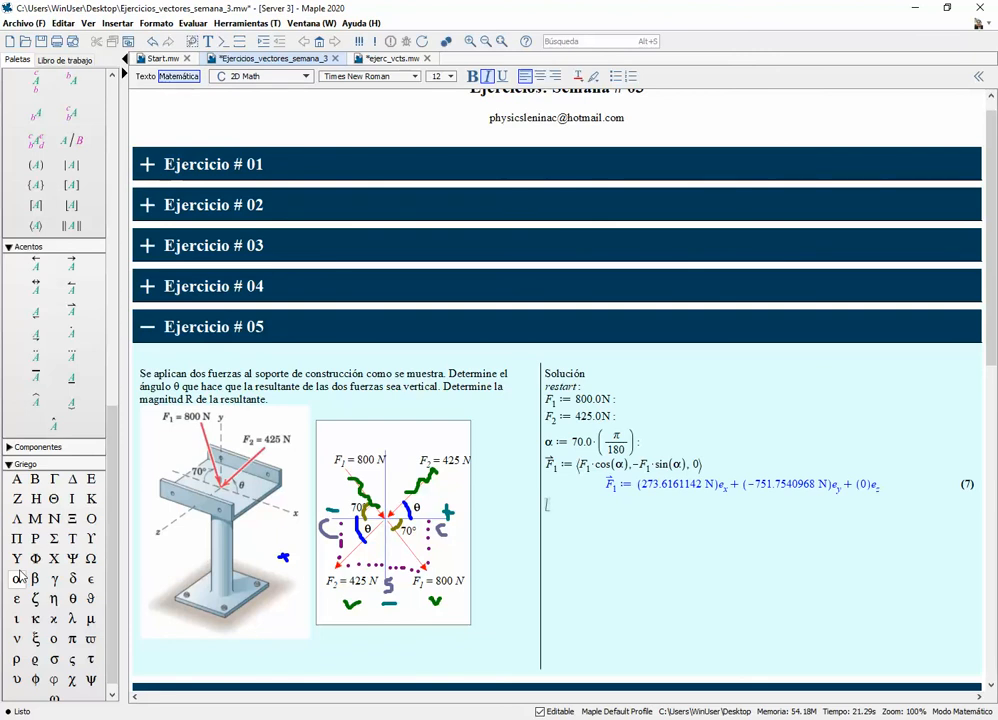
Duplicate the F1 vector definition on the line below its result and change the assigned vector's subscript to 2.
{"action": "triple_click", "coordinate": [557, 463]}
{"action": "key", "text": "ctrl+c"}
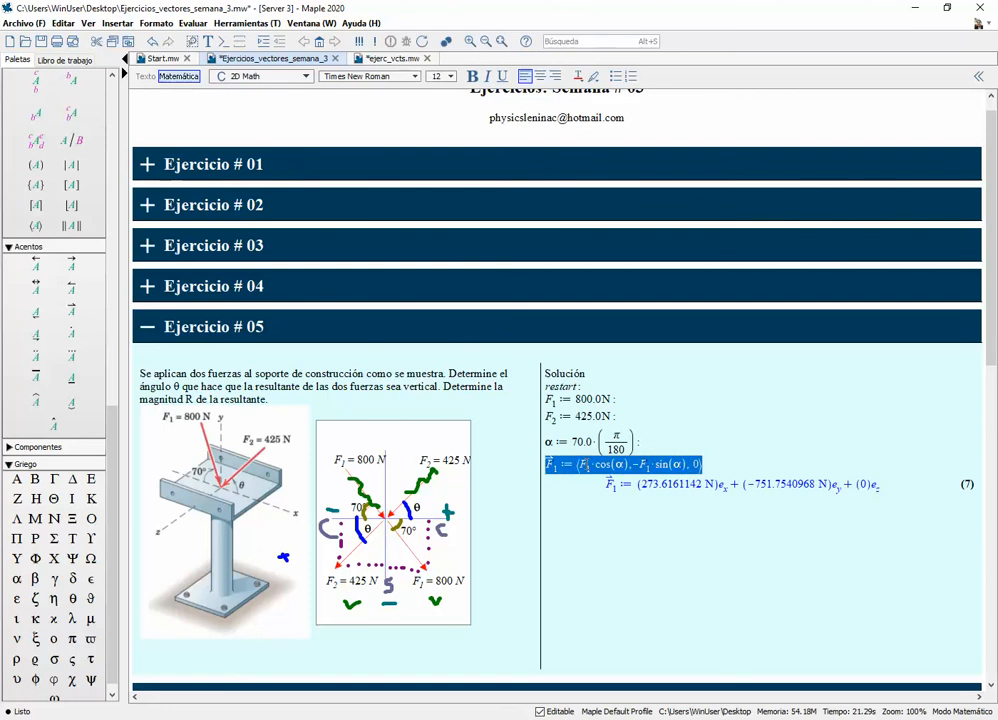
{"action": "left_click", "coordinate": [568, 502]}
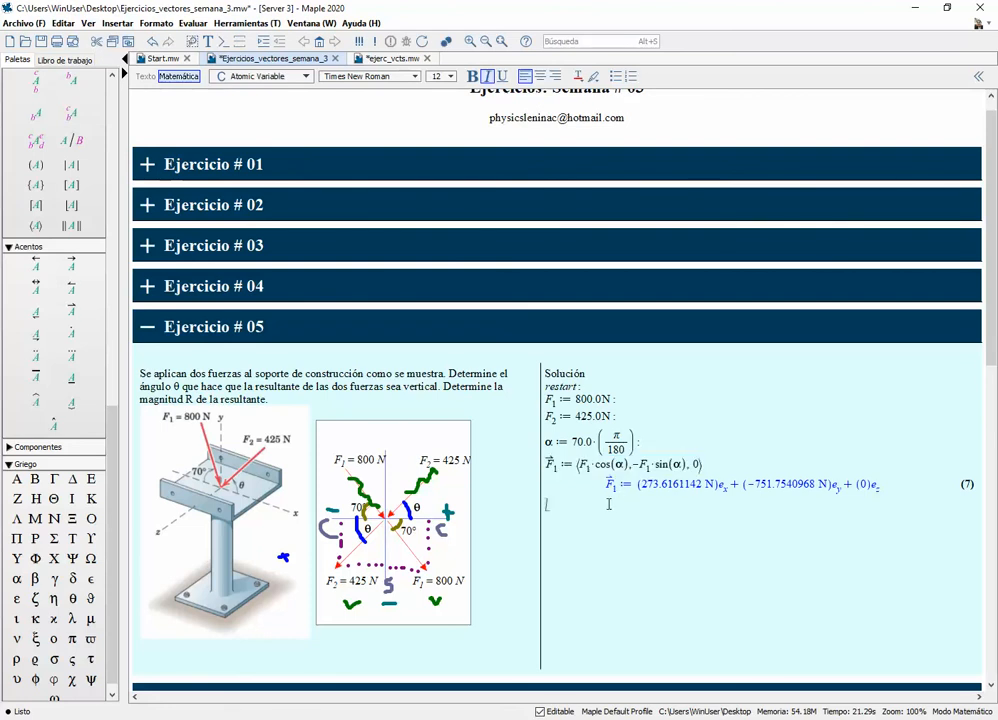
{"action": "key", "text": "ctrl+v"}
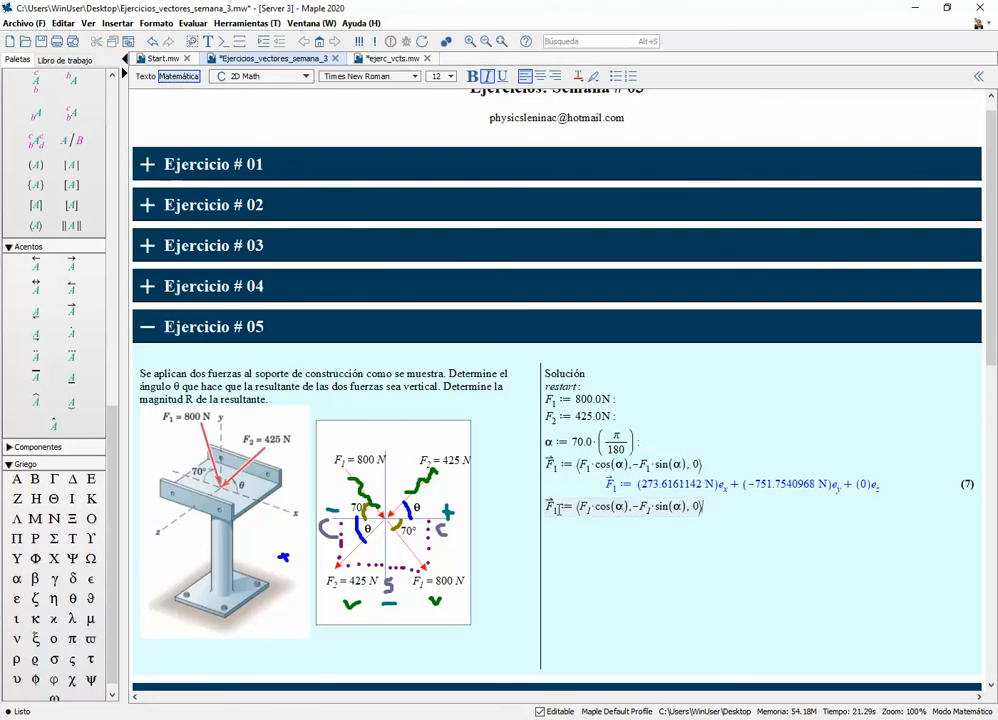
{"action": "type", "text": "2"}
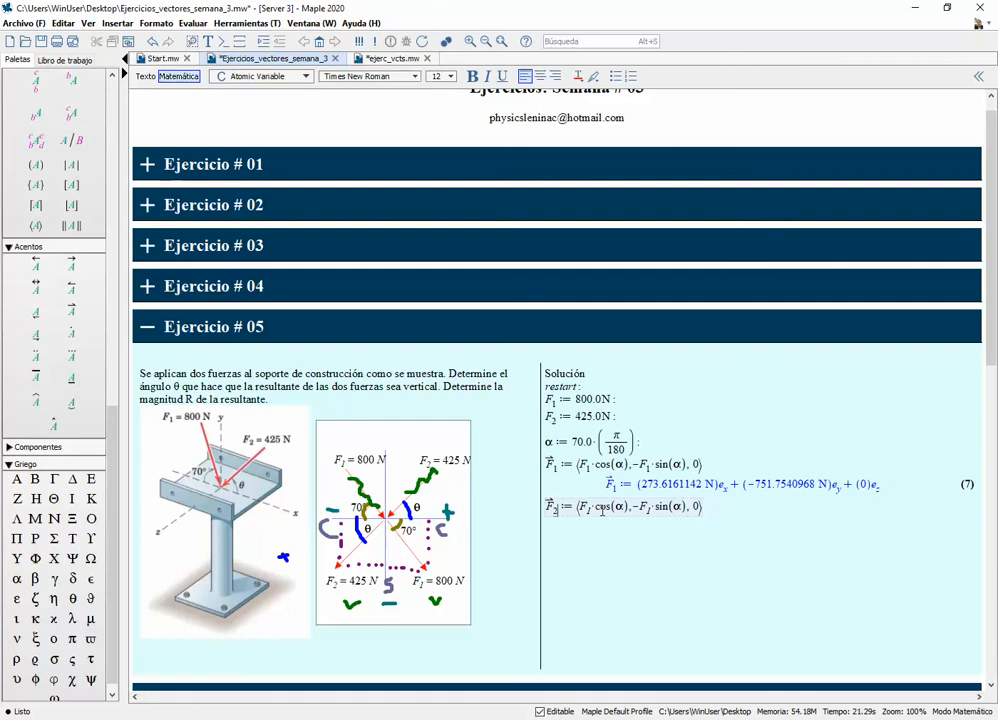
{"action": "key", "text": "Right"}
Change the first component of the copied vector definition to −F2·cos(θ).
{"action": "left_click", "coordinate": [583, 507]}
{"action": "type", "text": "-"}
{"action": "key", "text": "Right"}
{"action": "key", "text": "Right"}
{"action": "key", "text": "Right"}
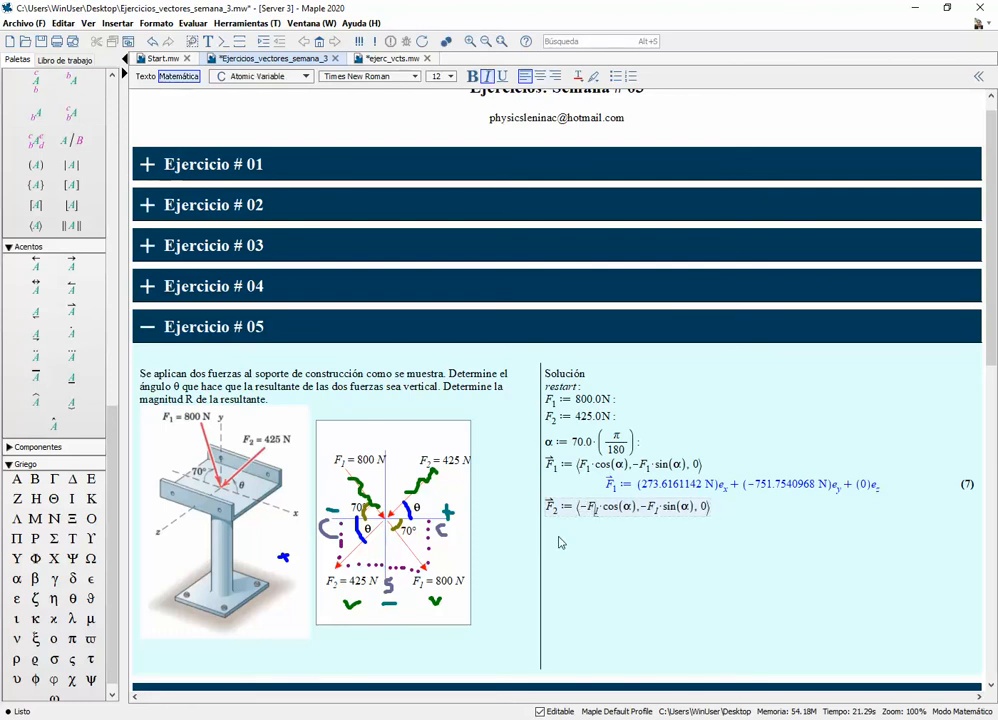
{"action": "key", "text": "BackSpace"}
{"action": "type", "text": "2"}
{"action": "key", "text": "Right"}
{"action": "key", "text": "Right"}
{"action": "key", "text": "Right"}
{"action": "key", "text": "Right"}
{"action": "key", "text": "Right"}
{"action": "key", "text": "Right"}
{"action": "key", "text": "BackSpace"}
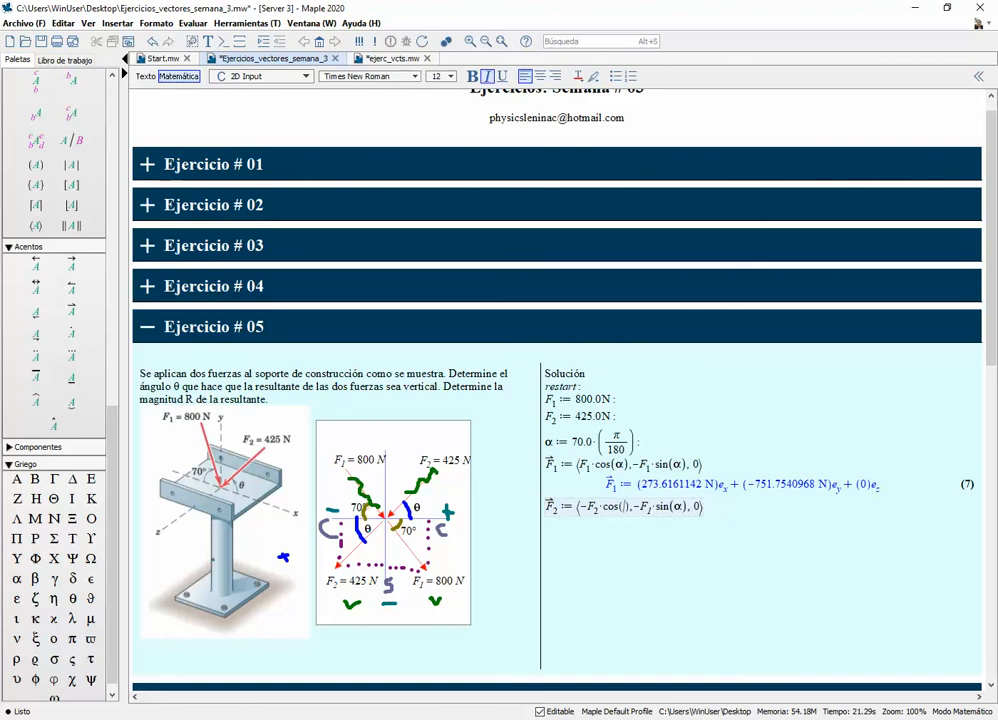
{"action": "left_click", "coordinate": [73, 599]}
Change the second component of the F2 vector to −F2·sin(θ) and evaluate the definition.
{"action": "key", "text": "Right"}
{"action": "key", "text": "Right"}
{"action": "key", "text": "Right"}
{"action": "key", "text": "Right"}
{"action": "key", "text": "Right"}
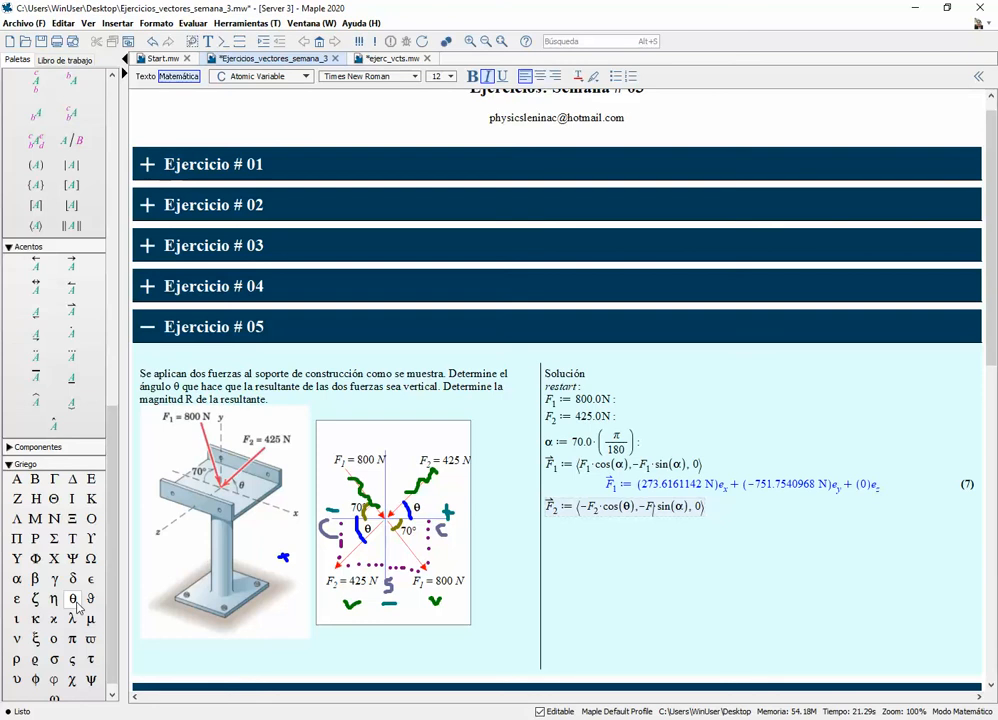
{"action": "key", "text": "BackSpace"}
{"action": "type", "text": "2"}
{"action": "key", "text": "Right"}
{"action": "key", "text": "Right"}
{"action": "key", "text": "Right"}
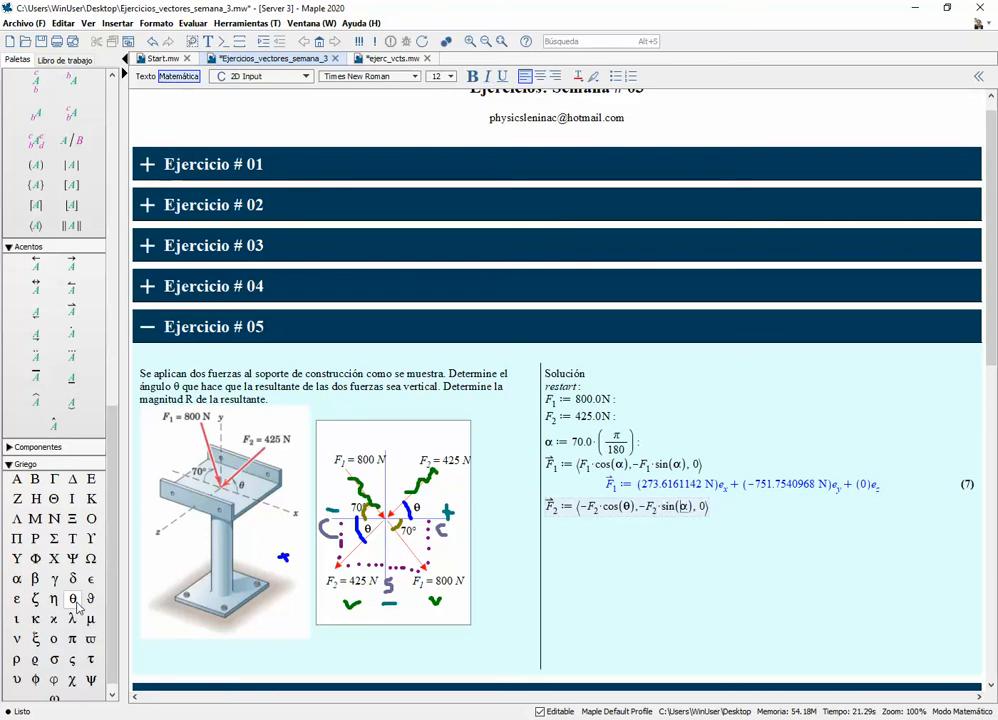
{"action": "left_click", "coordinate": [72, 598]}
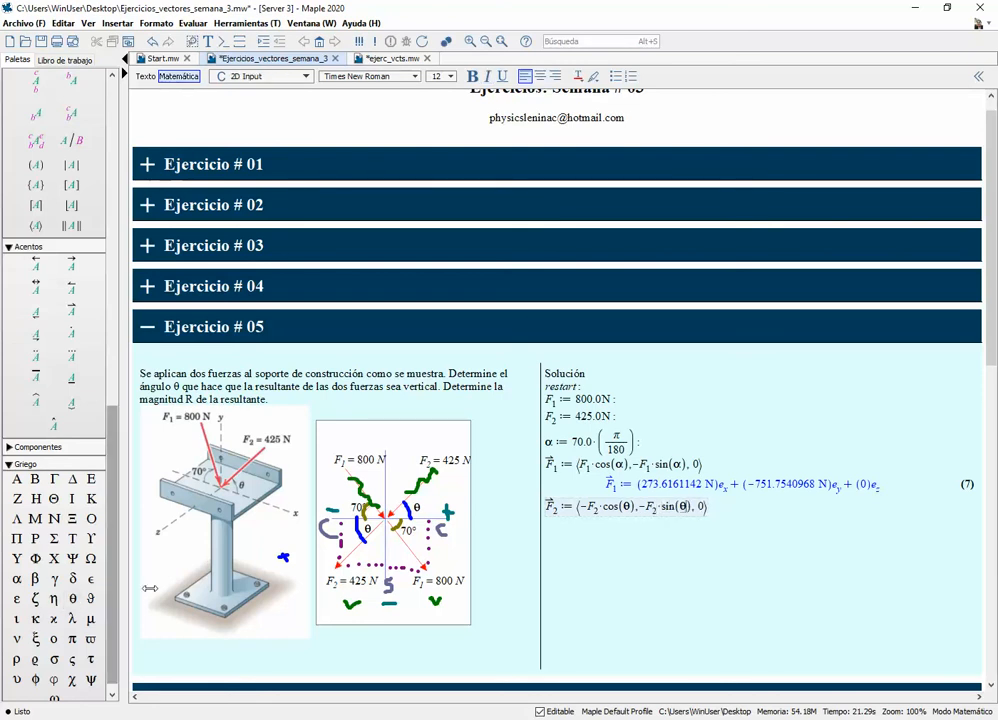
{"action": "key", "text": "Return"}
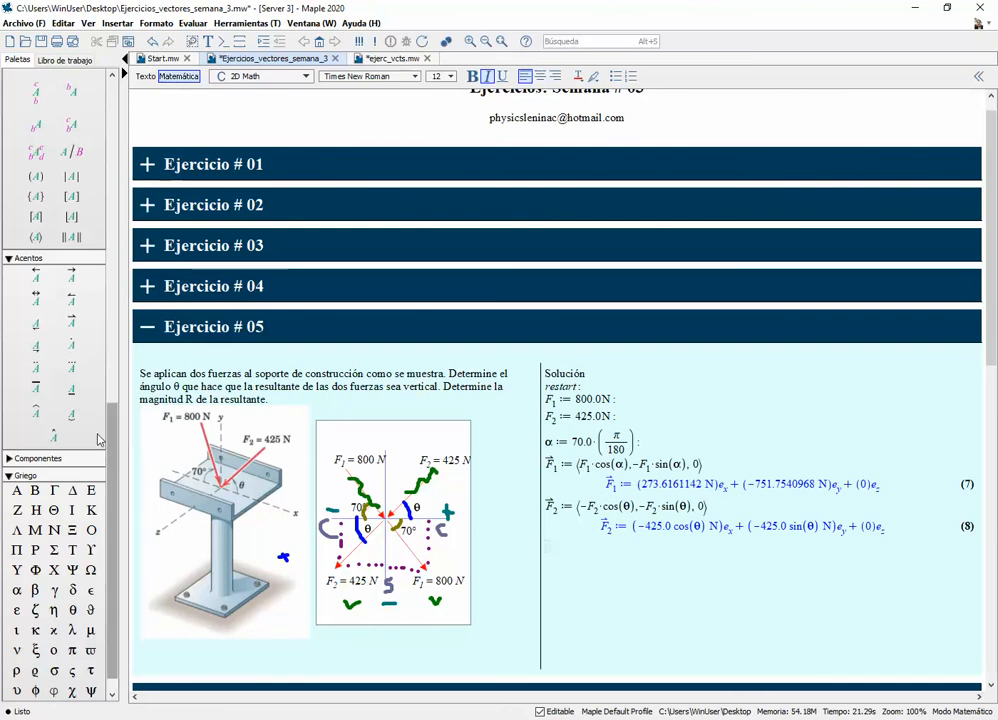
Define the vector R with an arrow accent as ⟨0, R_y, 0⟩ and evaluate it.
{"action": "left_click", "coordinate": [72, 328]}
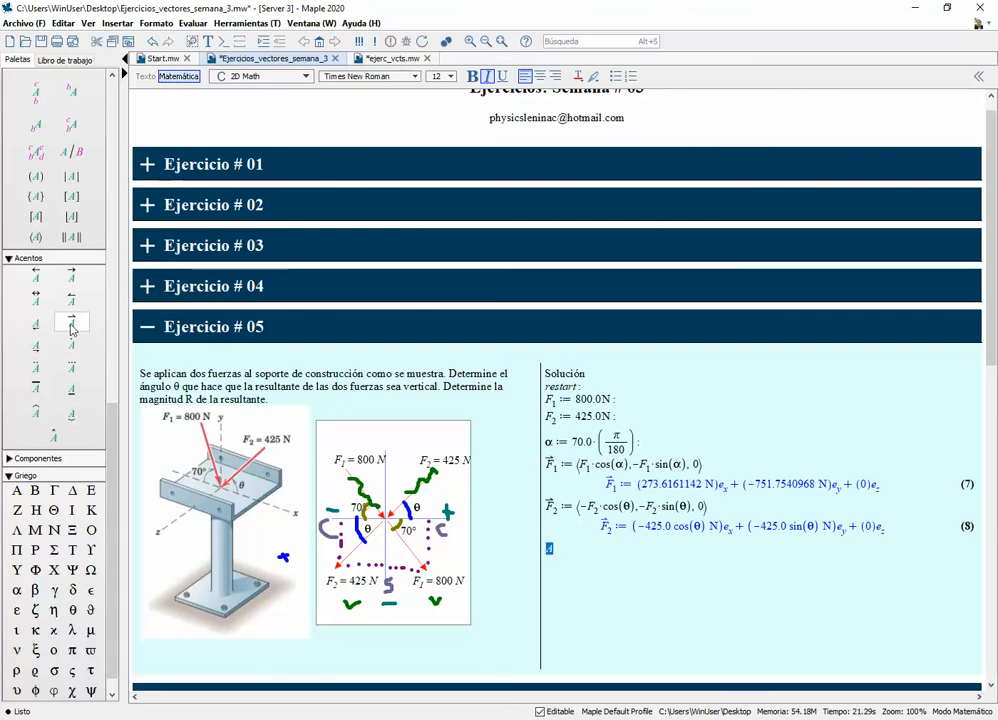
{"action": "type", "text": "R :="}
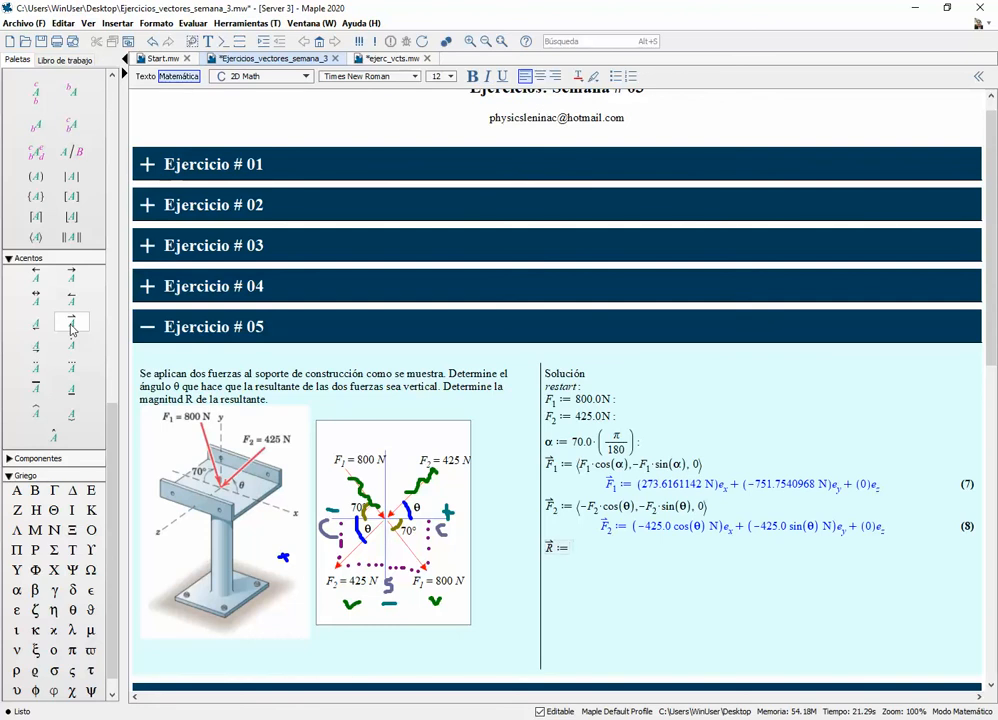
{"action": "left_click", "coordinate": [38, 240]}
{"action": "type", "text": "0, "}
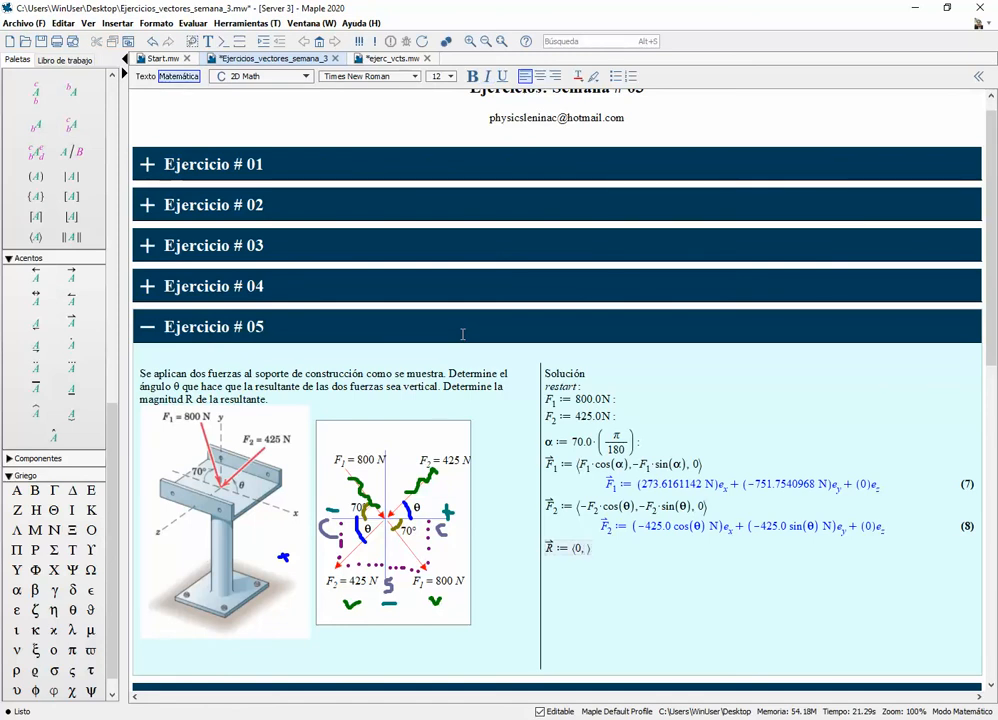
{"action": "type", "text": "R"}
{"action": "key", "text": "ctrl+shift+underscore"}
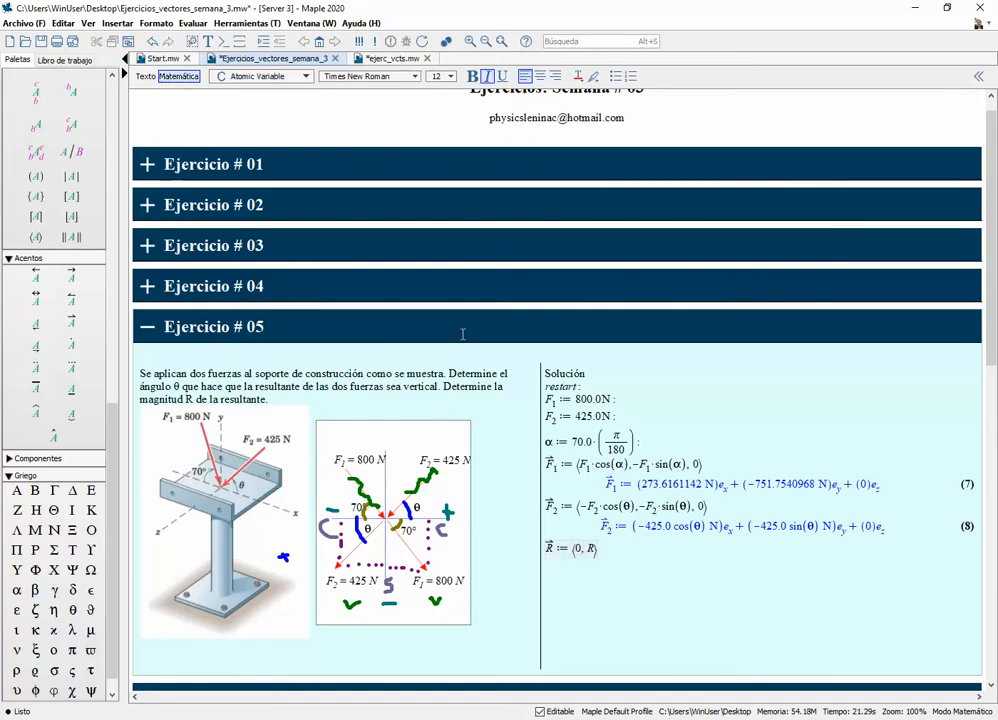
{"action": "type", "text": "y"}
{"action": "key", "text": "Right"}
{"action": "type", "text": ", 0"}
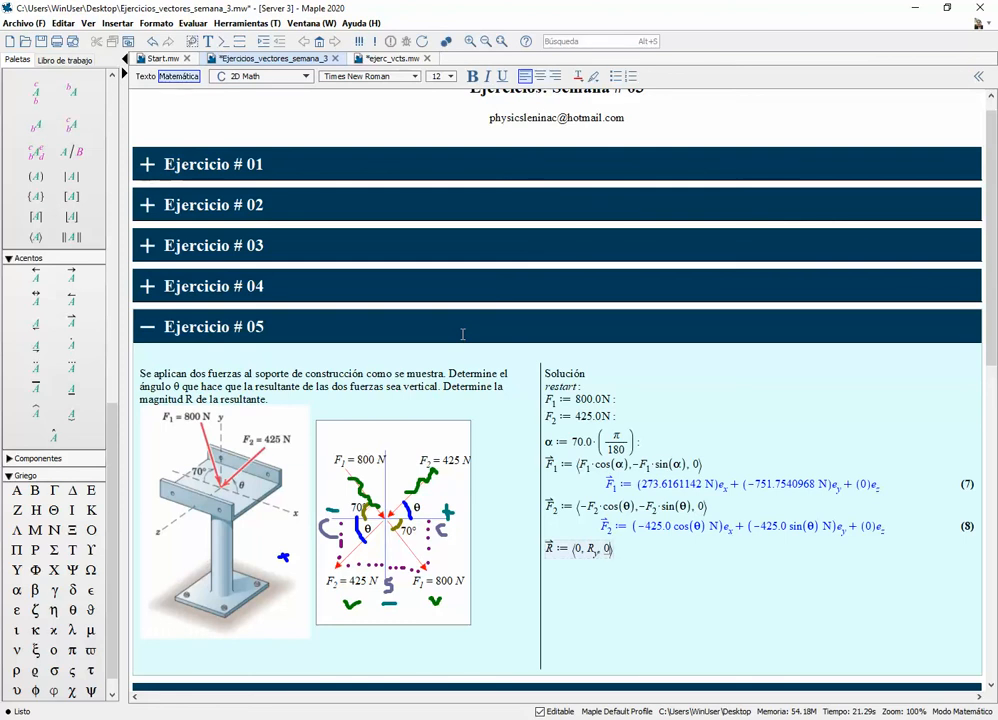
{"action": "key", "text": "Return"}
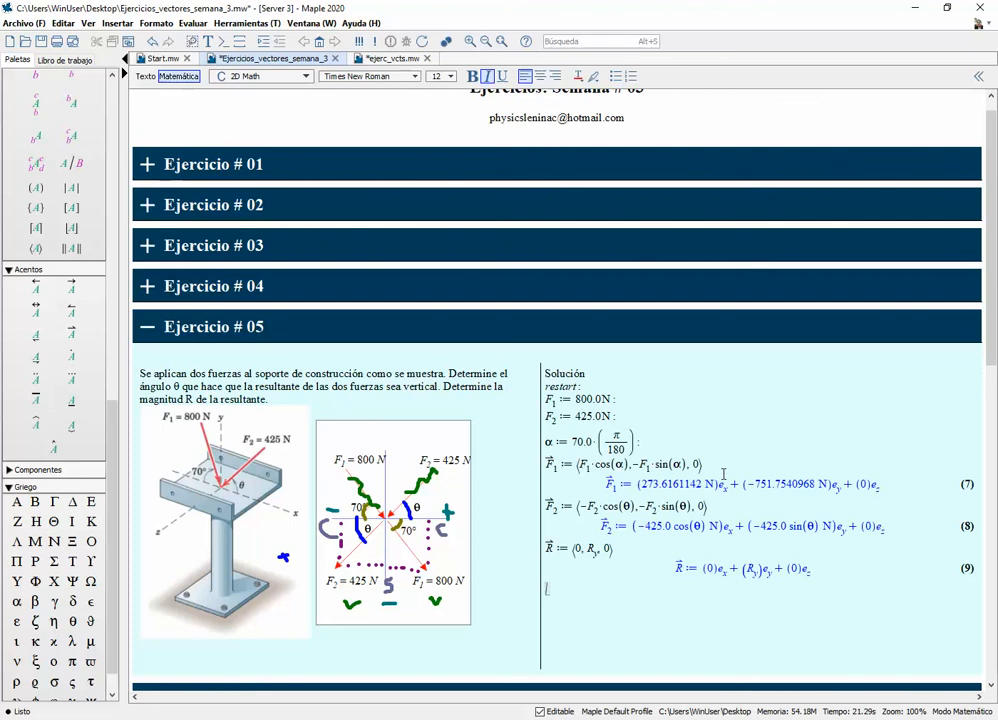
Add blank lines below the R vector result and paste a copy of the F1 vector name on the first one.
{"action": "scroll", "coordinate": [723, 474], "scroll_direction": "down", "scroll_amount": 1}
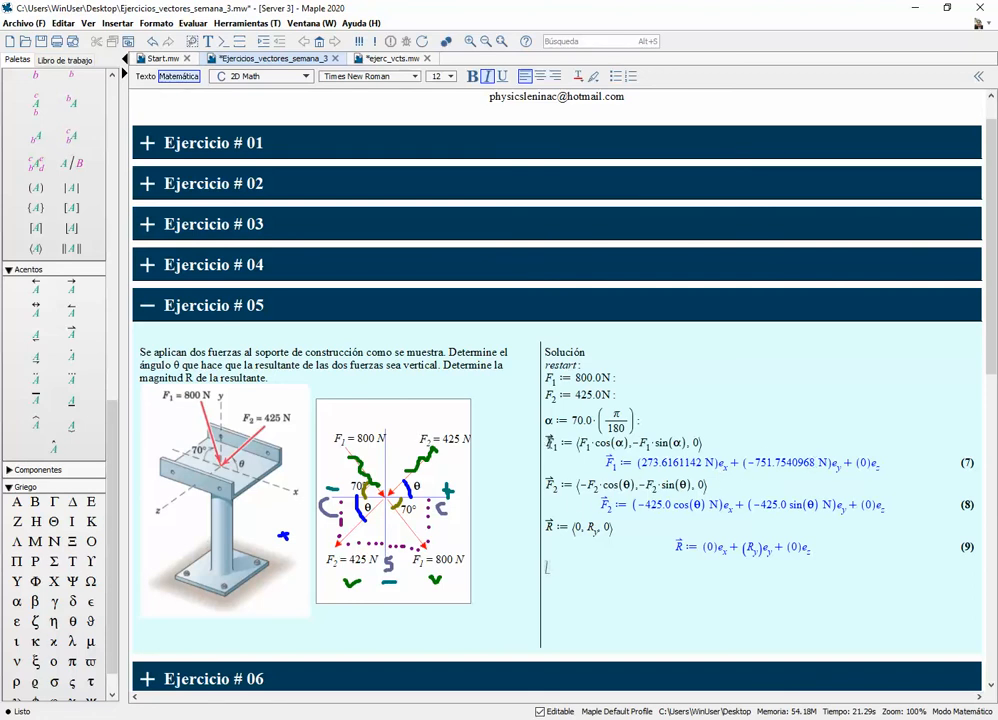
{"action": "double_click", "coordinate": [552, 443]}
{"action": "key", "text": "ctrl+c"}
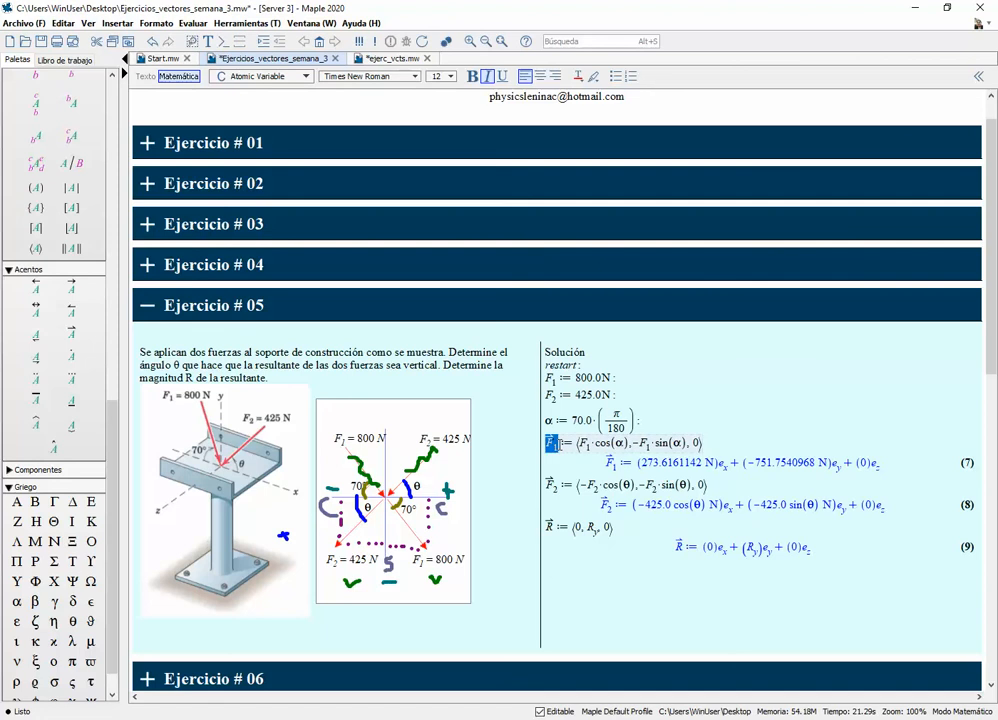
{"action": "left_click", "coordinate": [646, 569]}
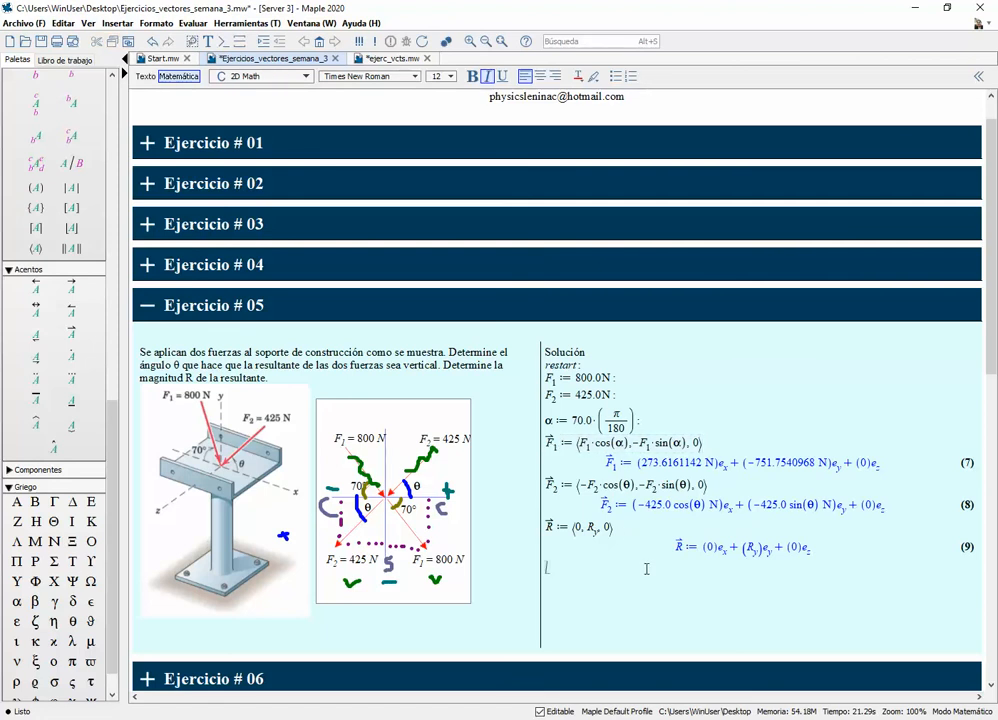
{"action": "key", "text": "Return"}
{"action": "key", "text": "Return"}
{"action": "key", "text": "Return"}
{"action": "key", "text": "Return"}
{"action": "key", "text": "Return"}
{"action": "key", "text": "Return"}
{"action": "key", "text": "Return"}
{"action": "key", "text": "Return"}
{"action": "key", "text": "Return"}
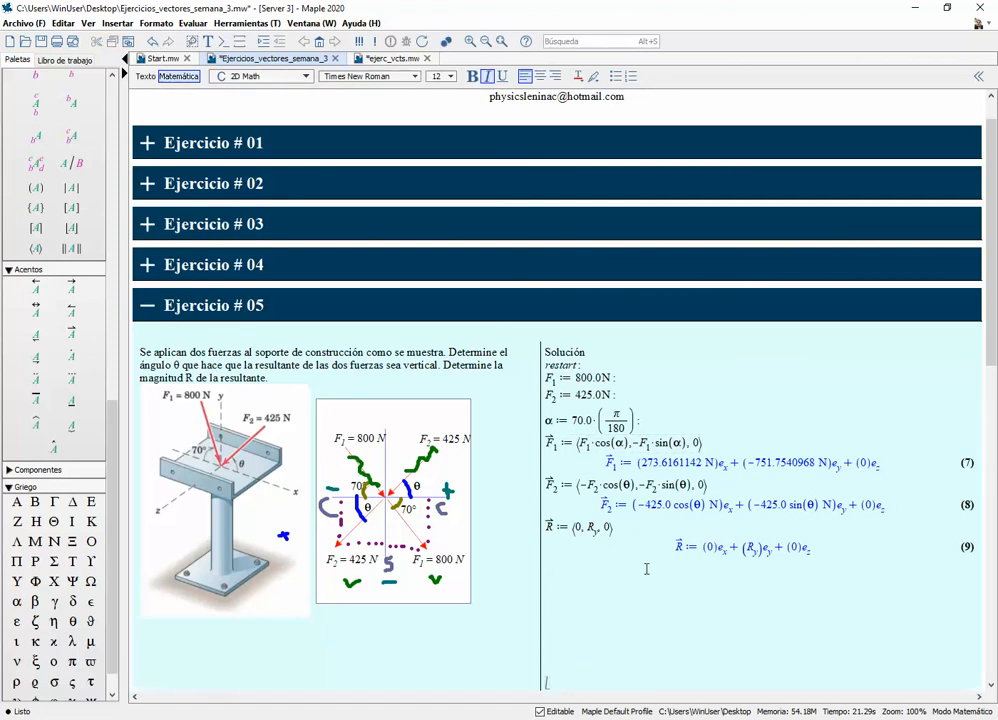
{"action": "left_click", "coordinate": [647, 569]}
{"action": "key", "text": "ctrl+v"}
Add a copy of the F2 vector name to the pasted F1 vector to form their sum.
{"action": "double_click", "coordinate": [551, 486]}
{"action": "key", "text": "ctrl+c"}
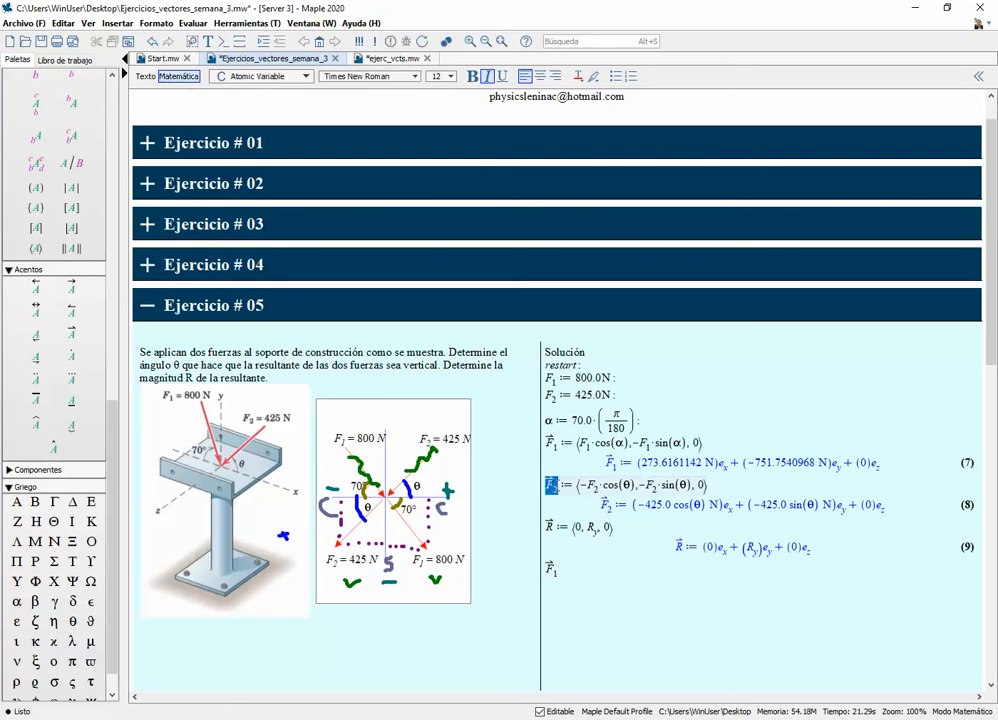
{"action": "left_click", "coordinate": [587, 566]}
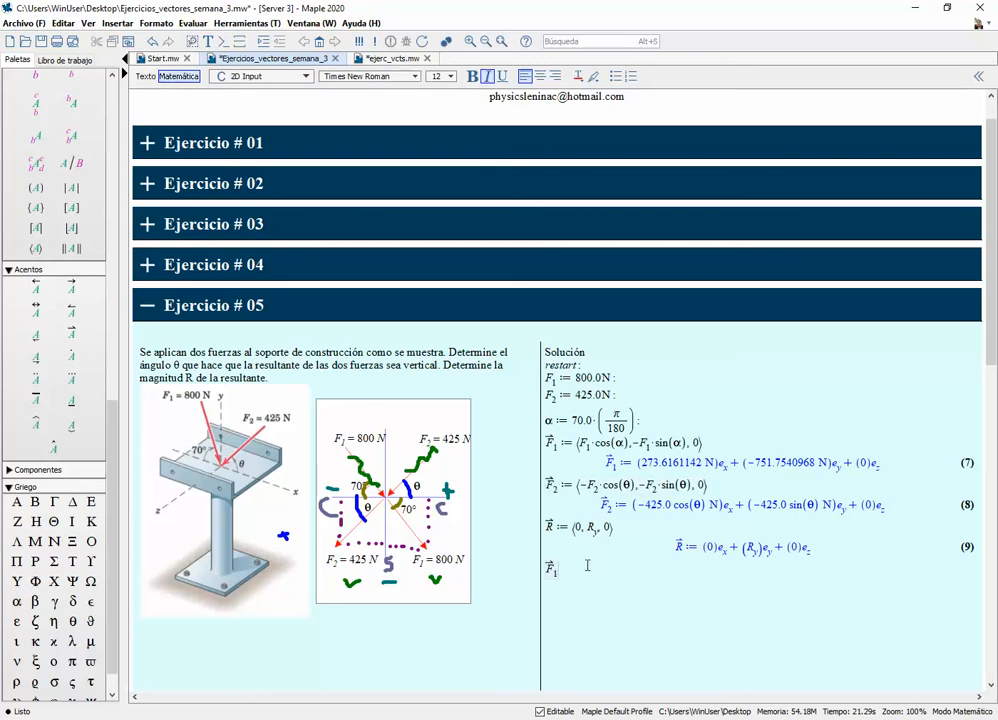
{"action": "type", "text": "+"}
{"action": "key", "text": "ctrl+v"}
{"action": "left_click", "coordinate": [587, 566]}
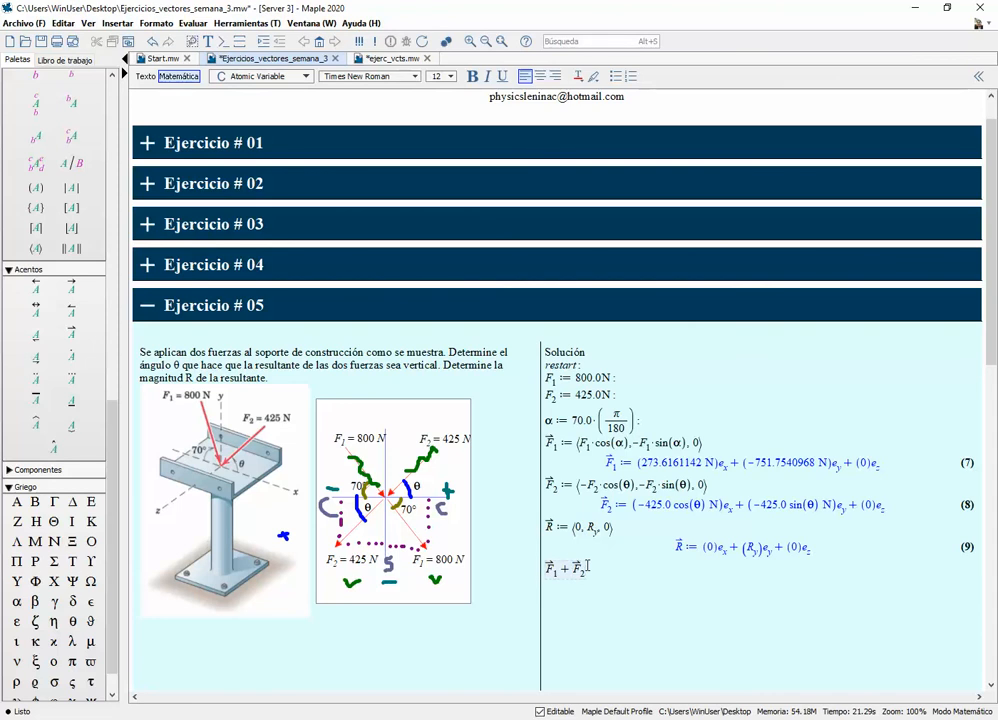
Set the vector sum equal to a copy of the R vector and centre the equation on its line.
{"action": "type", "text": "="}
{"action": "left_click_drag", "start_coordinate": [543, 527], "coordinate": [554, 527]}
{"action": "double_click", "coordinate": [549, 527]}
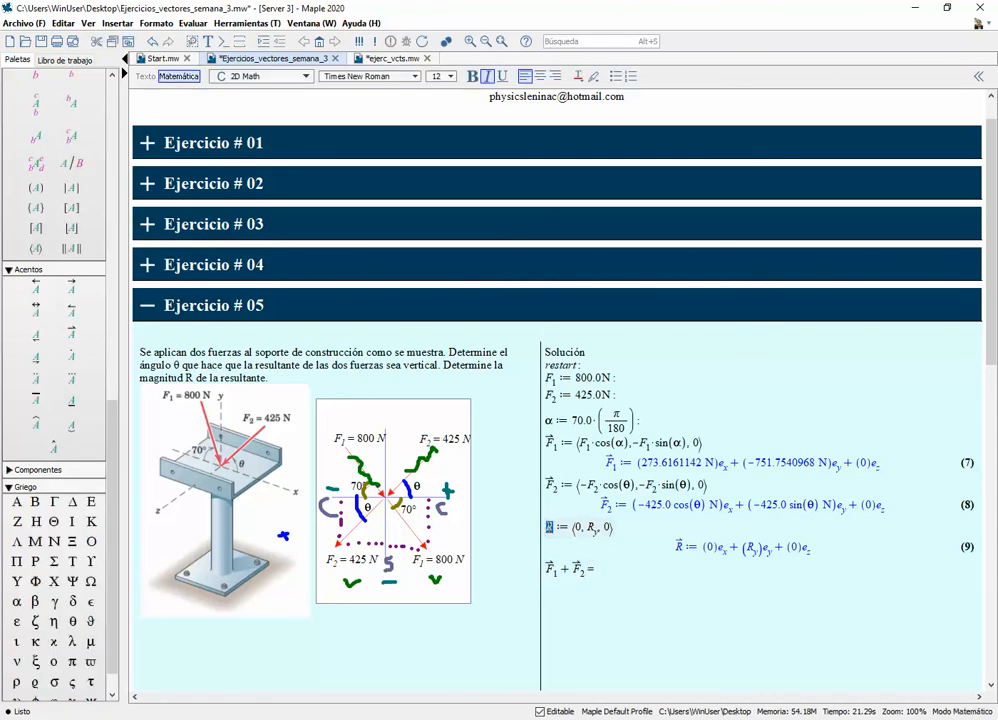
{"action": "left_click", "coordinate": [556, 527]}
{"action": "double_click", "coordinate": [556, 527]}
{"action": "key", "text": "ctrl+c"}
{"action": "left_click", "coordinate": [661, 588]}
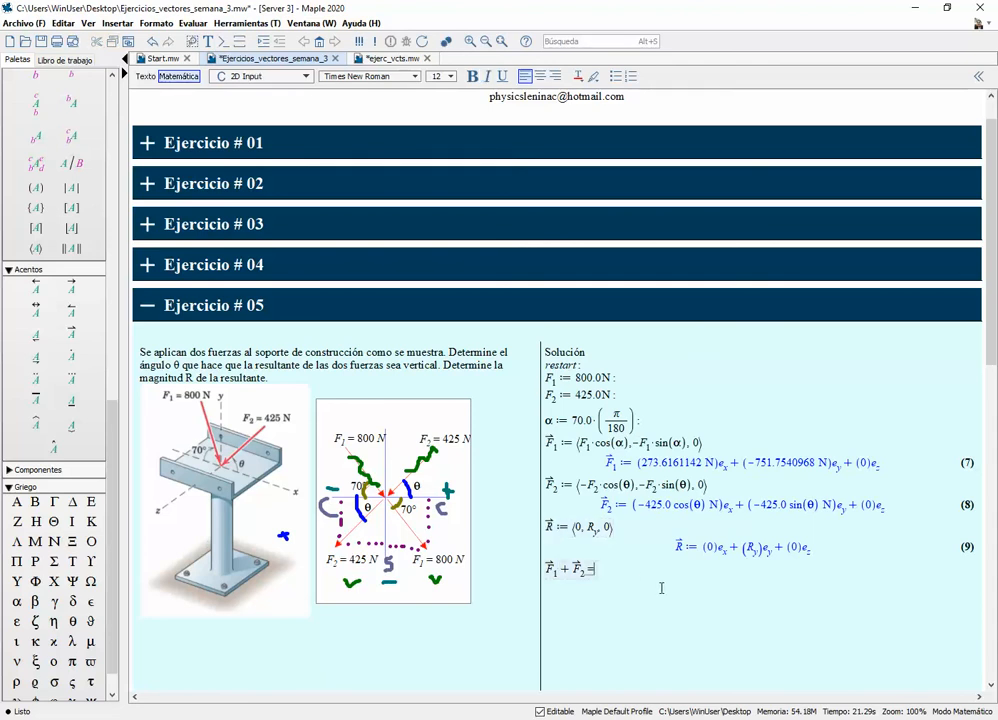
{"action": "key", "text": "ctrl+v"}
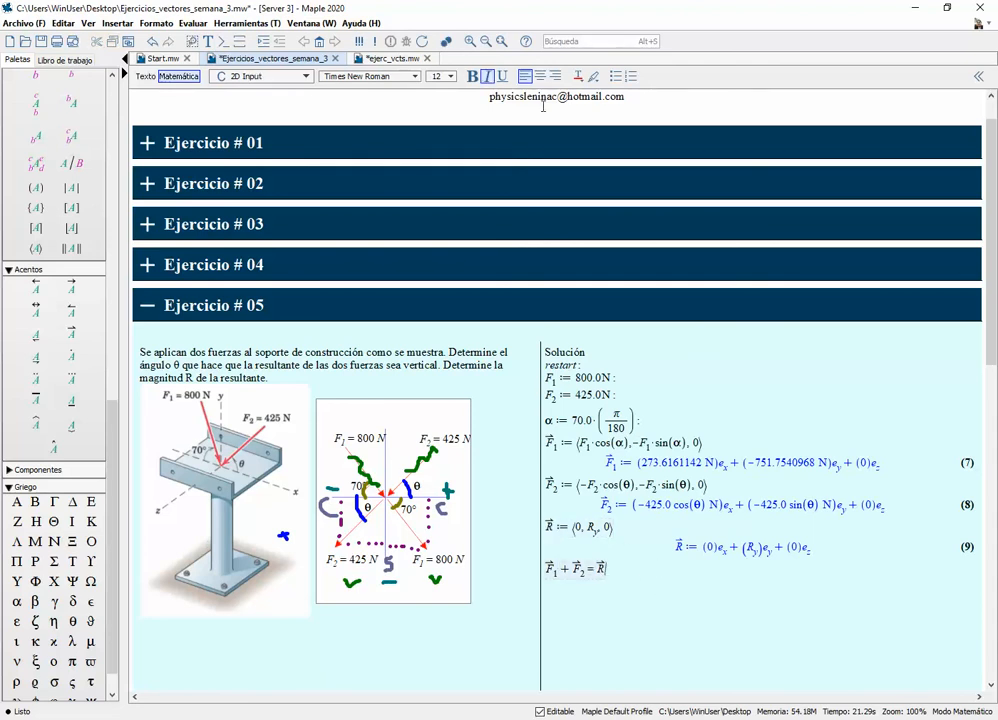
{"action": "left_click", "coordinate": [541, 77]}
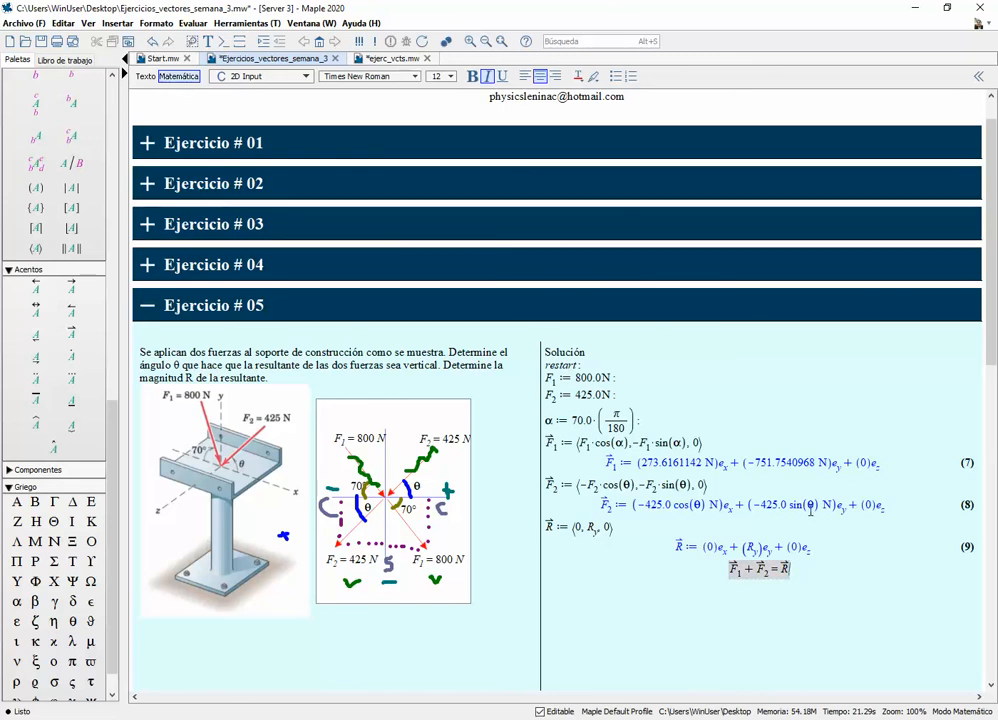
{"action": "key", "text": "Return"}
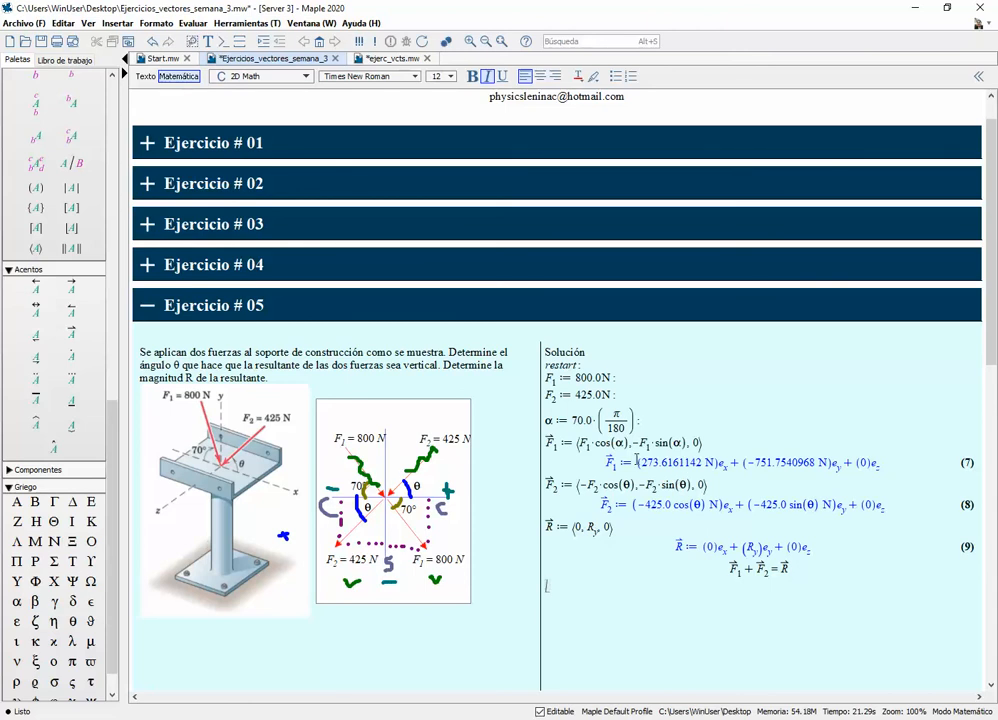
Start the definition of eq1 below the vector equation with the sum of vectors F1 and F2 in parentheses.
{"action": "left_click_drag", "start_coordinate": [638, 463], "coordinate": [722, 467]}
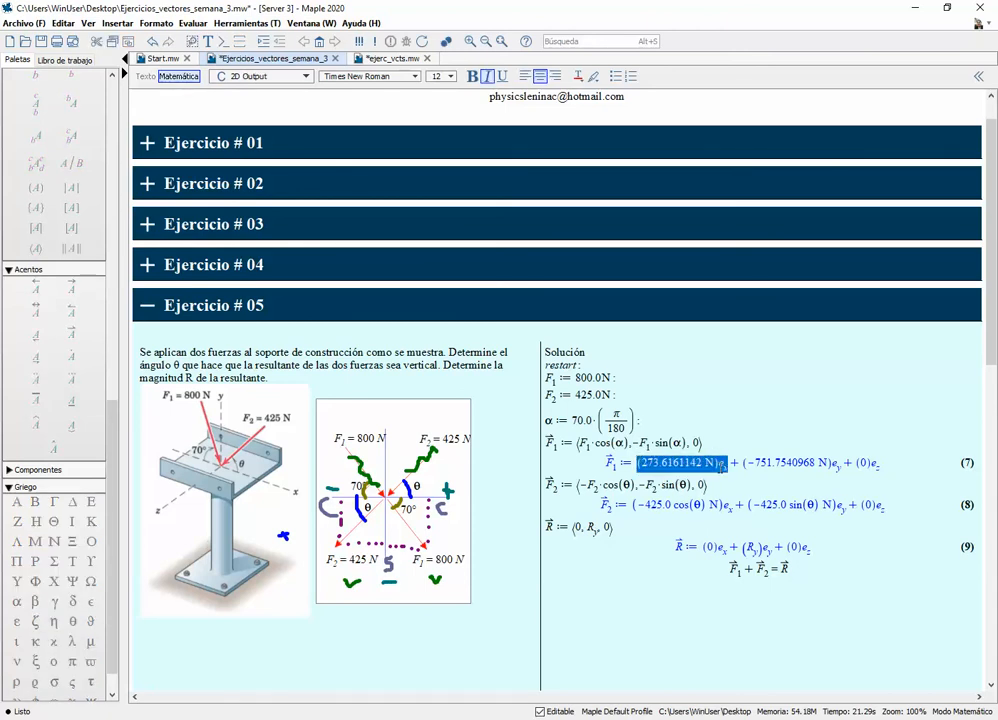
{"action": "left_click_drag", "start_coordinate": [634, 505], "coordinate": [718, 506]}
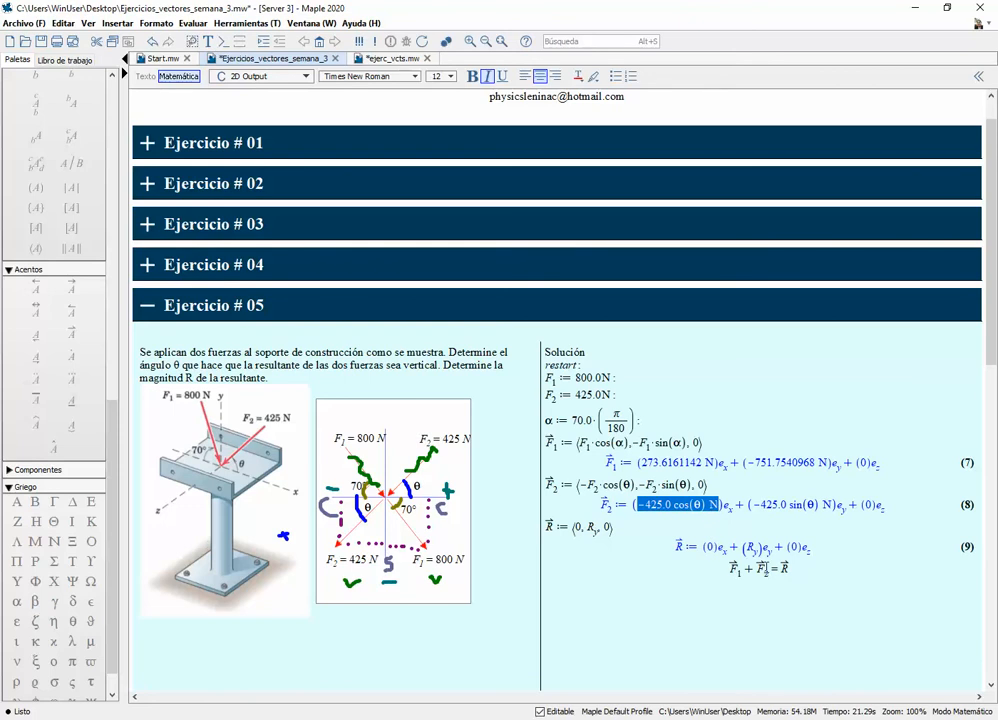
{"action": "left_click", "coordinate": [709, 547]}
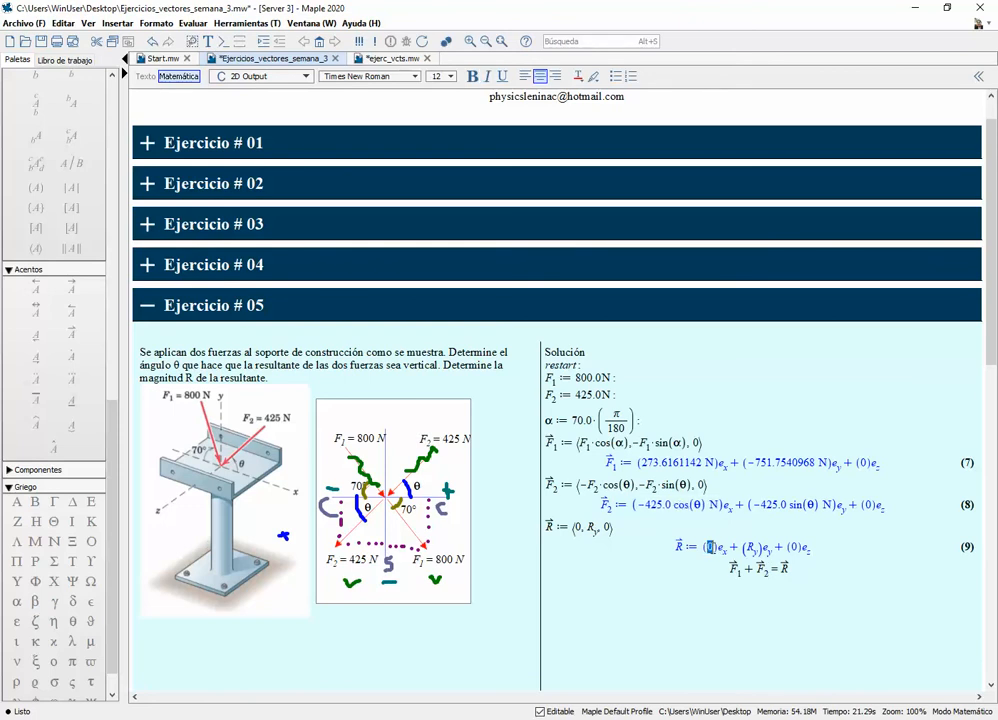
{"action": "left_click", "coordinate": [567, 586]}
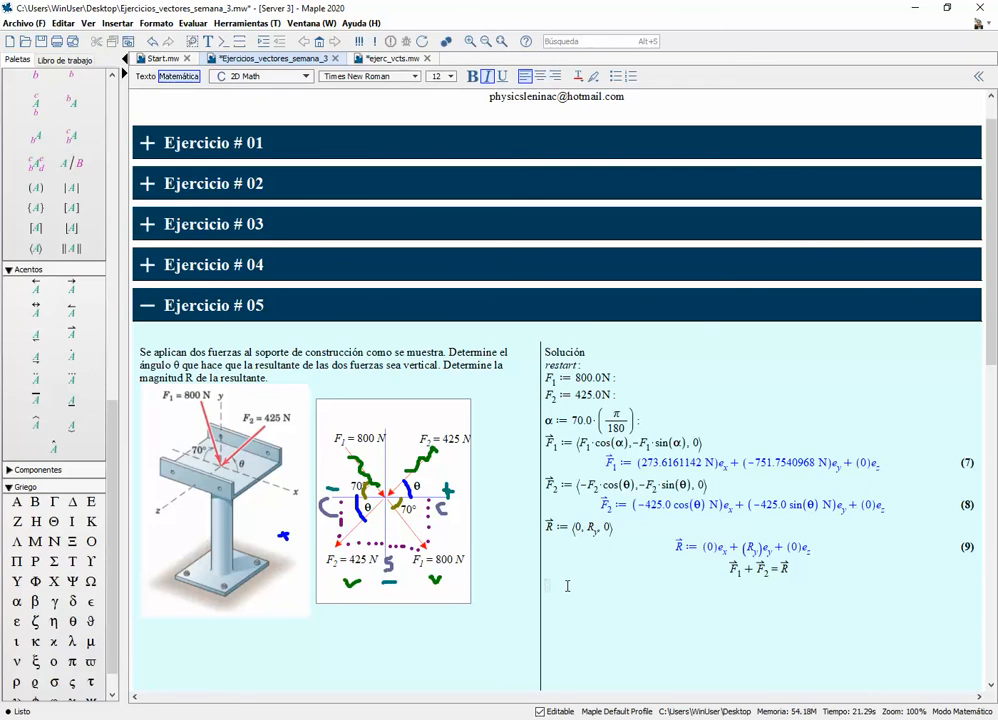
{"action": "type", "text": "eq1"}
{"action": "type", "text": ":="}
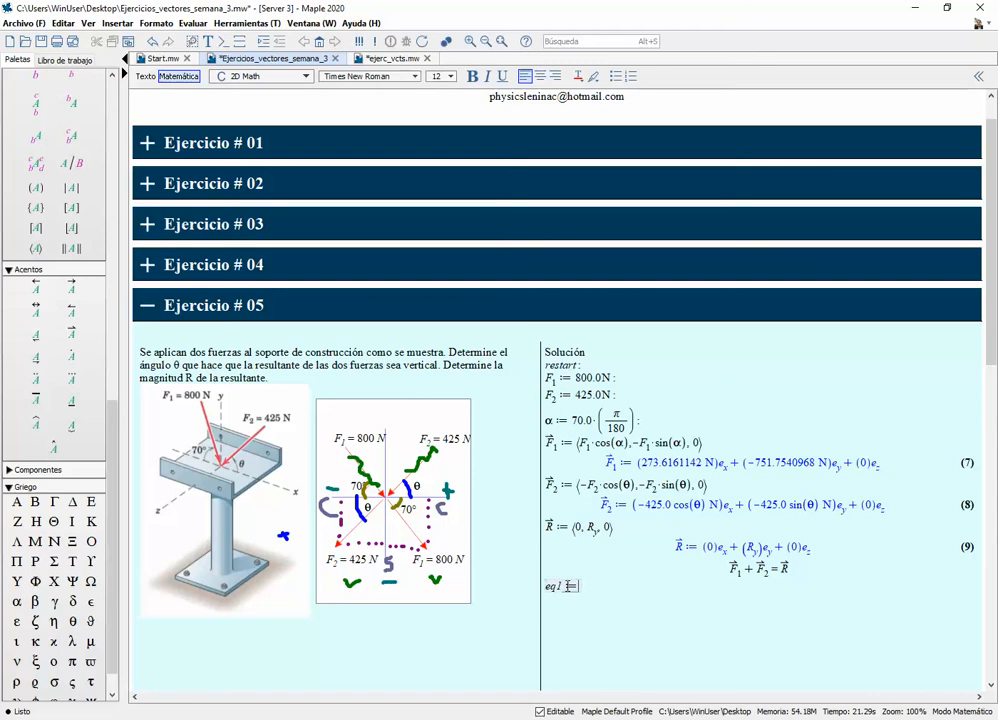
{"action": "type", "text": "("}
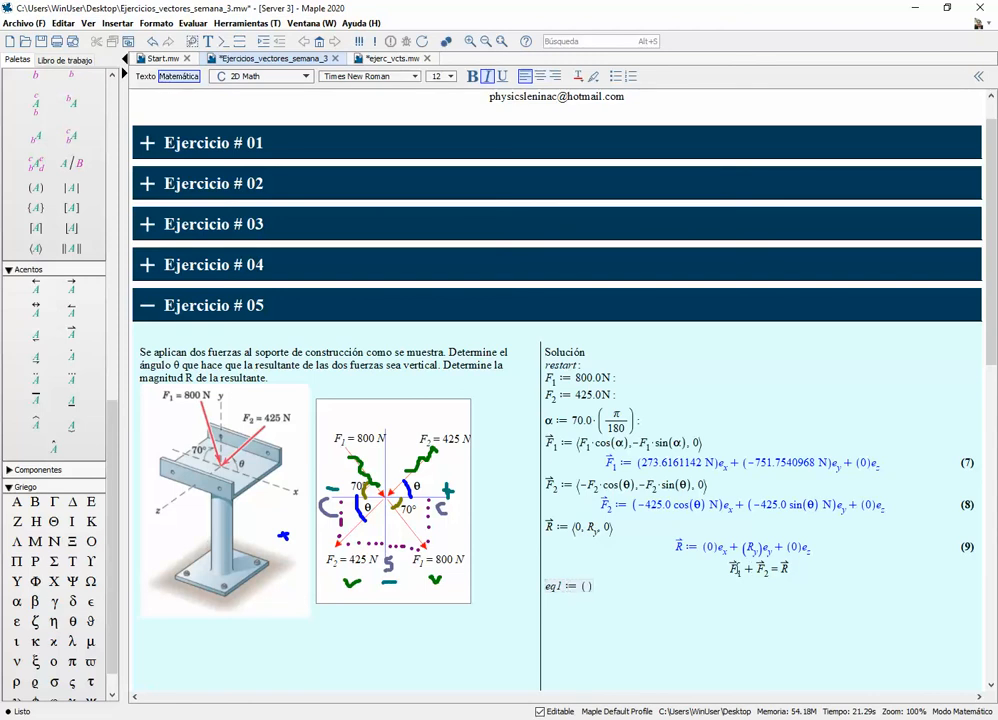
{"action": "left_click", "coordinate": [741, 567]}
{"action": "left_click_drag", "start_coordinate": [747, 568], "coordinate": [766, 571]}
{"action": "key", "text": "ctrl+c"}
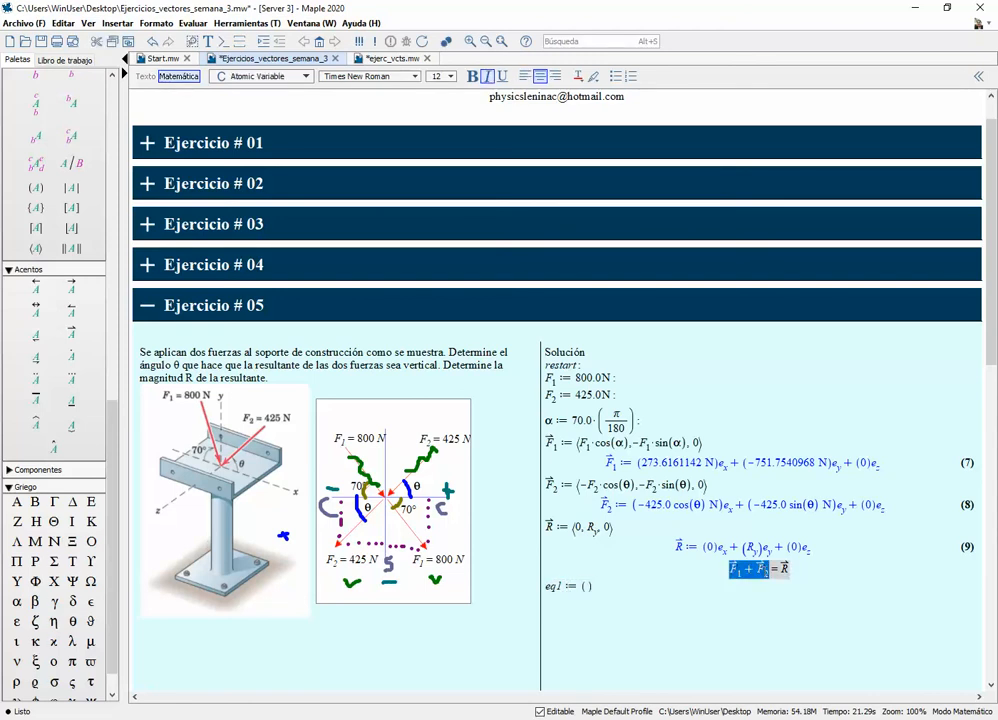
{"action": "left_click", "coordinate": [584, 586]}
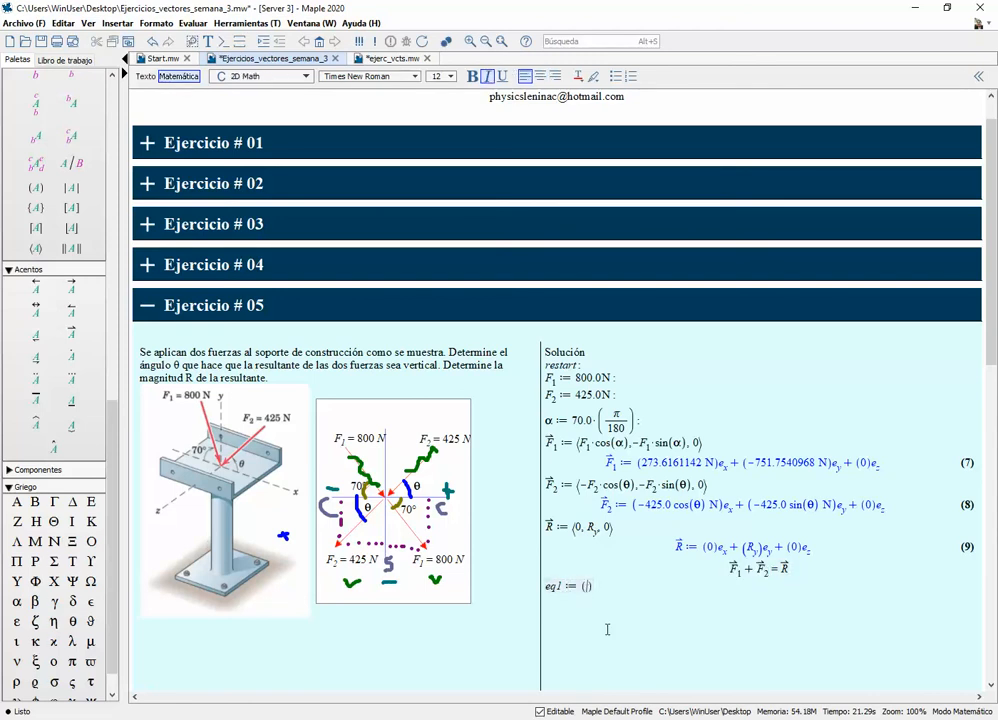
{"action": "key", "text": "ctrl+v"}
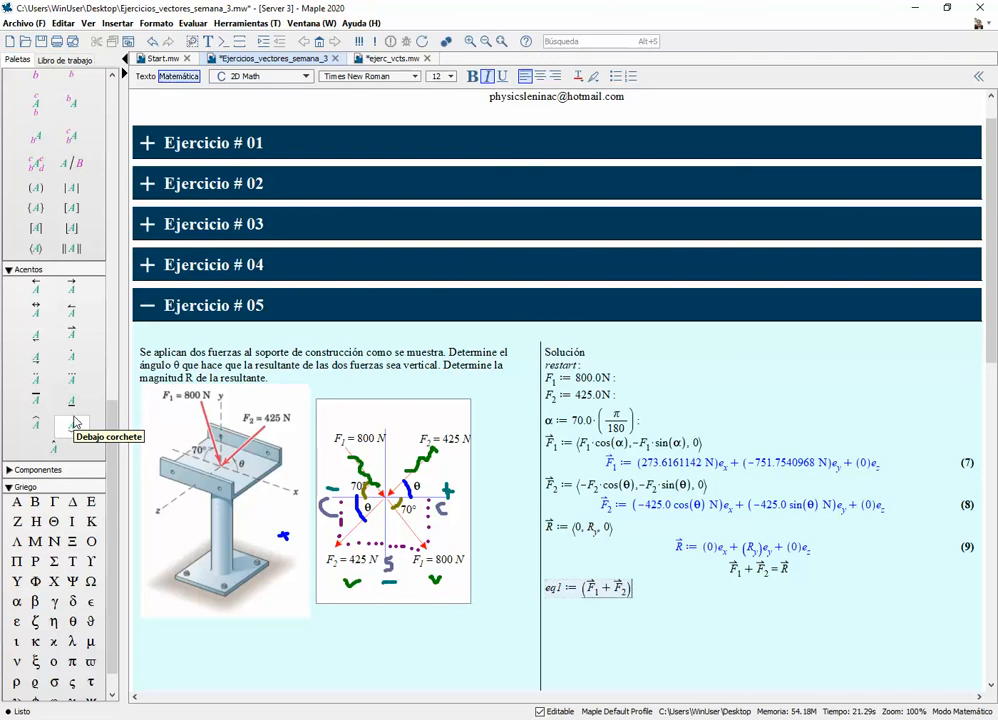
Append the bracketed index [1] to the vector sum in eq1 to take its first component.
{"action": "scroll", "coordinate": [71, 430], "scroll_direction": "down", "scroll_amount": 1}
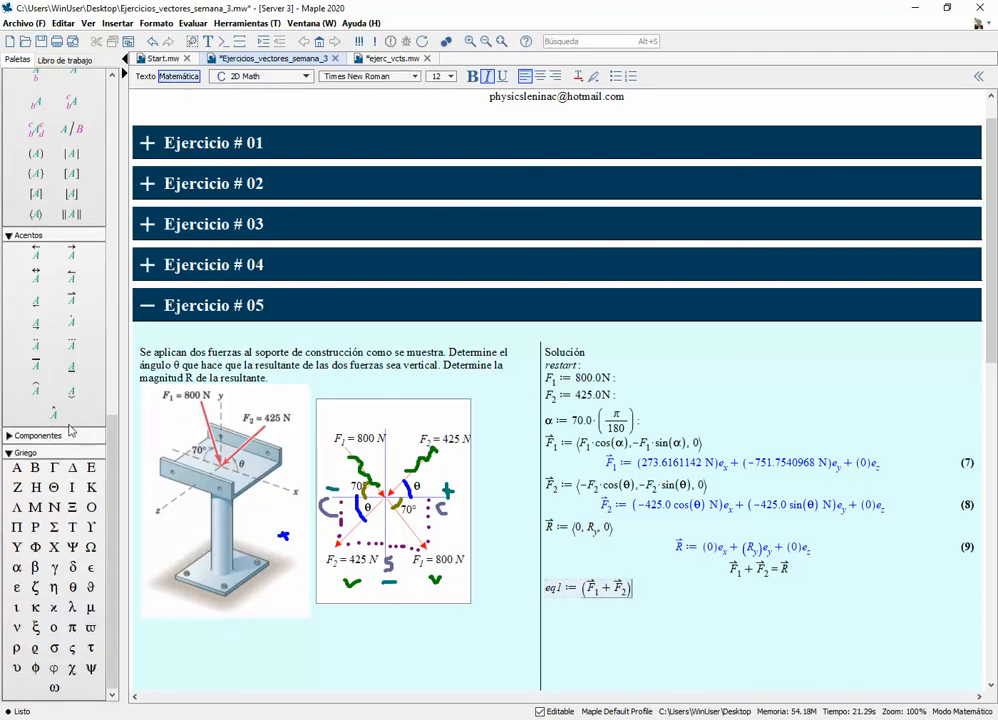
{"action": "scroll", "coordinate": [71, 430], "scroll_direction": "up", "scroll_amount": 2}
{"action": "scroll", "coordinate": [70, 432], "scroll_direction": "up", "scroll_amount": 3}
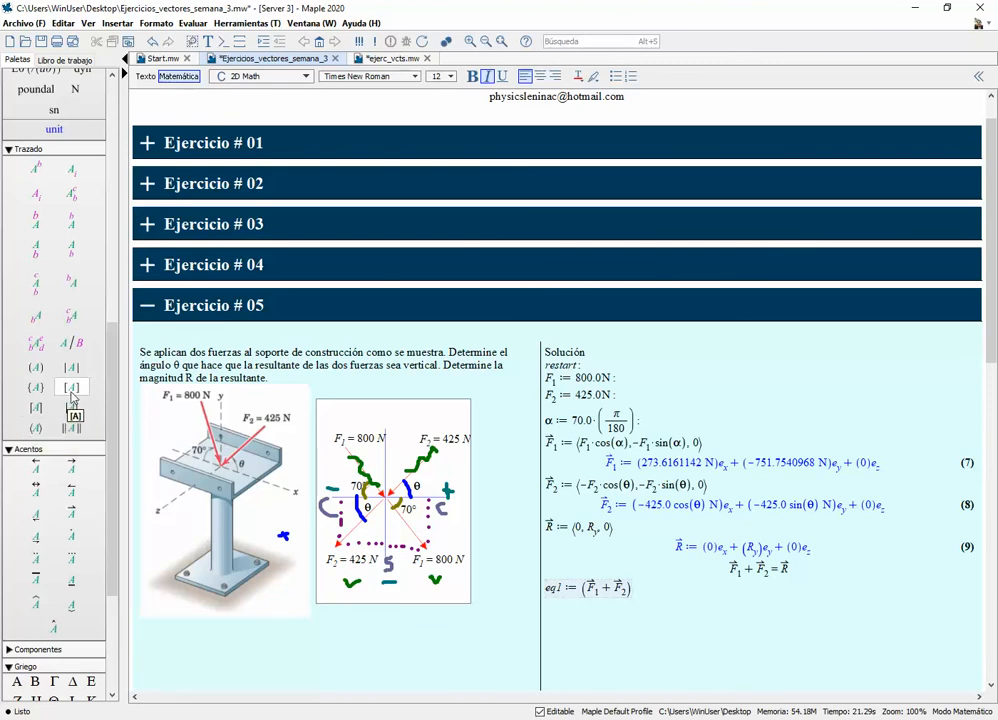
{"action": "left_click", "coordinate": [72, 389]}
{"action": "type", "text": "1"}
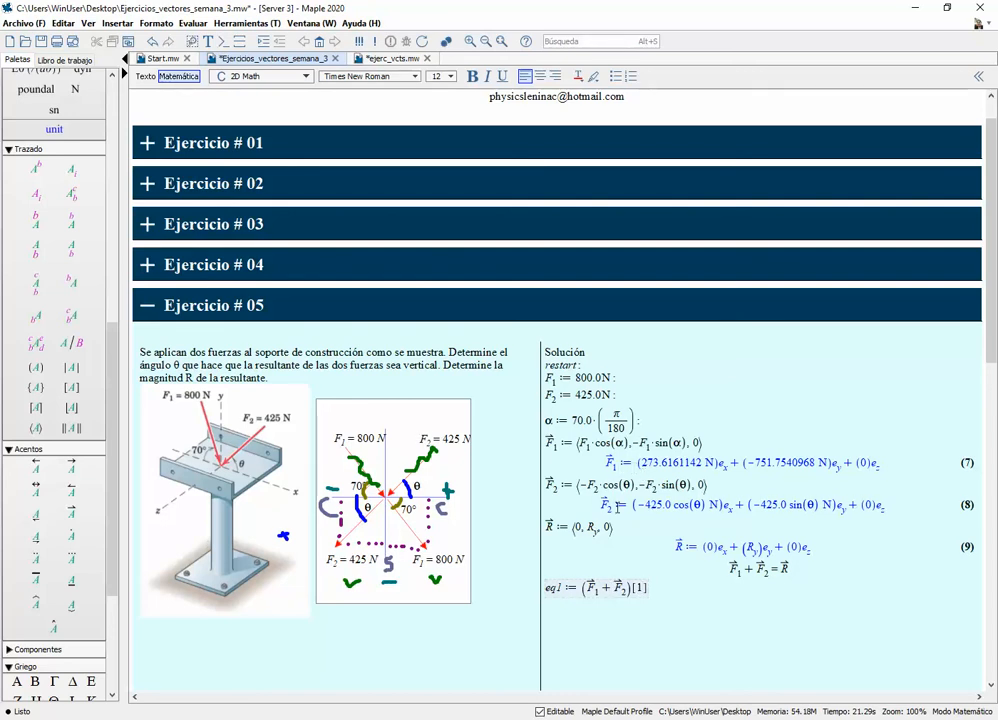
Complete eq1 by equating the sum's first component to the R vector's component [1], and evaluate it.
{"action": "type", "text": "="}
{"action": "double_click", "coordinate": [549, 526]}
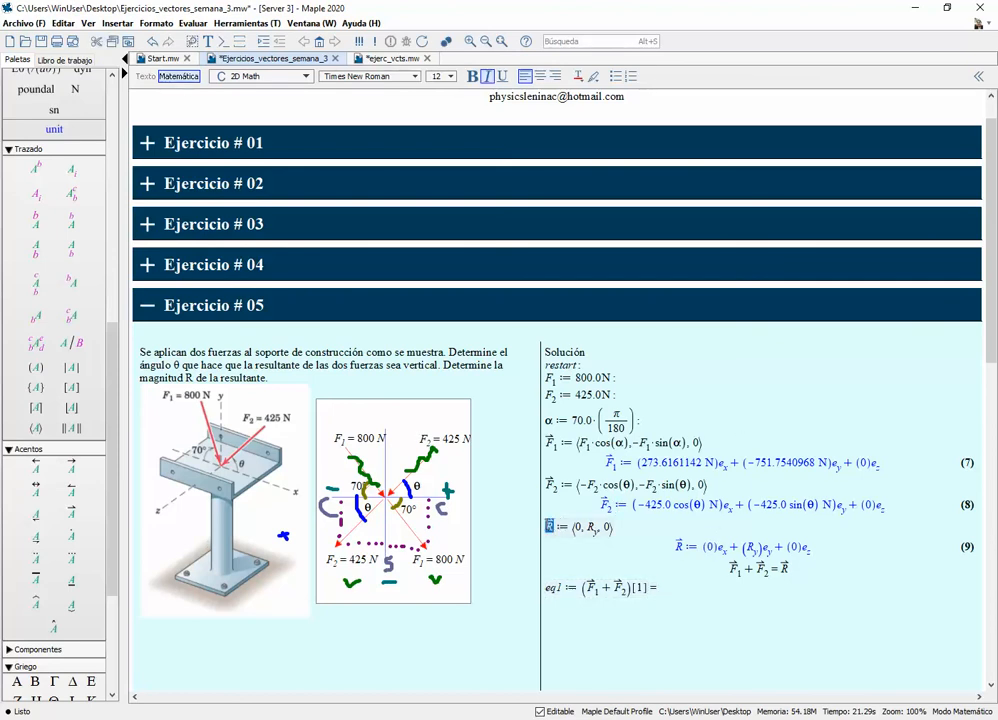
{"action": "key", "text": "ctrl+c"}
{"action": "left_click", "coordinate": [682, 585]}
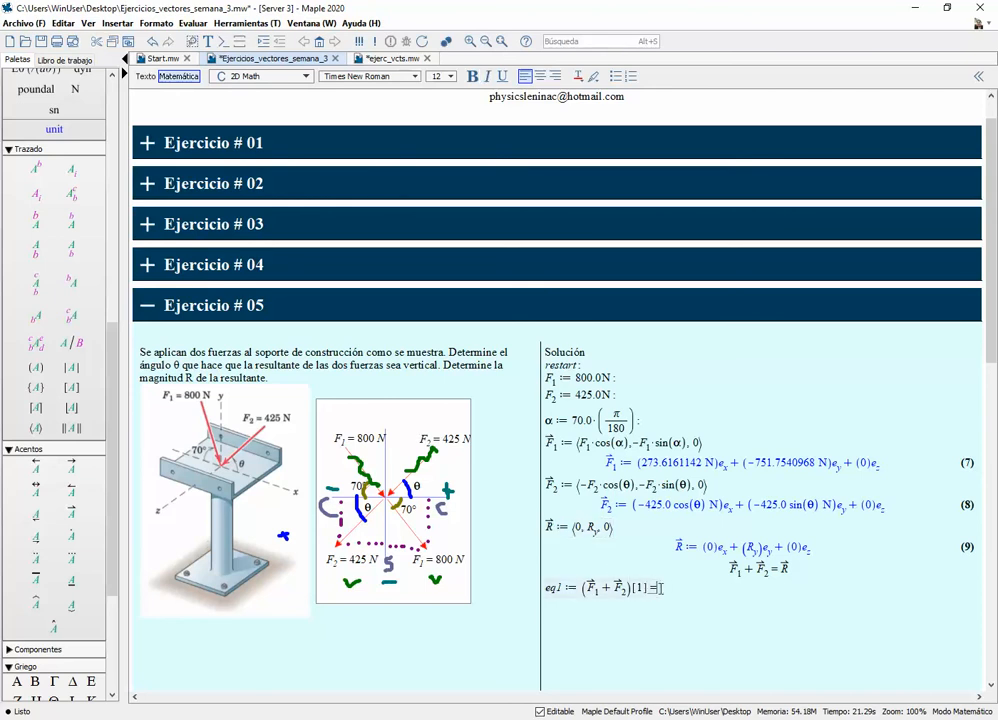
{"action": "key", "text": "ctrl+v"}
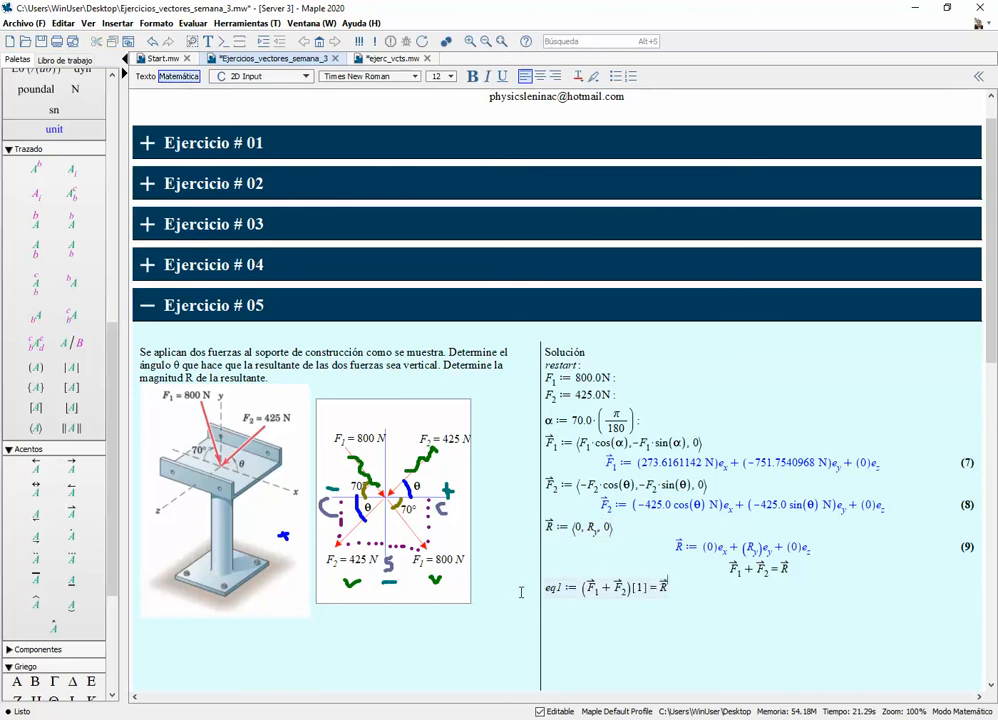
{"action": "key", "text": "Right"}
{"action": "left_click", "coordinate": [71, 387]}
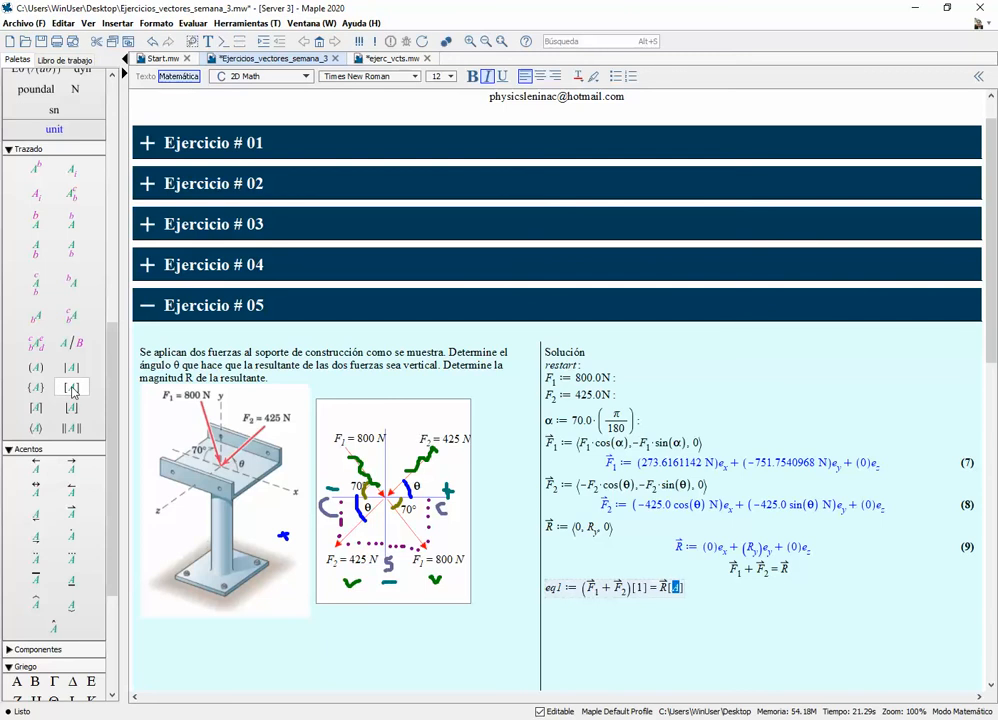
{"action": "type", "text": "1"}
{"action": "key", "text": "Return"}
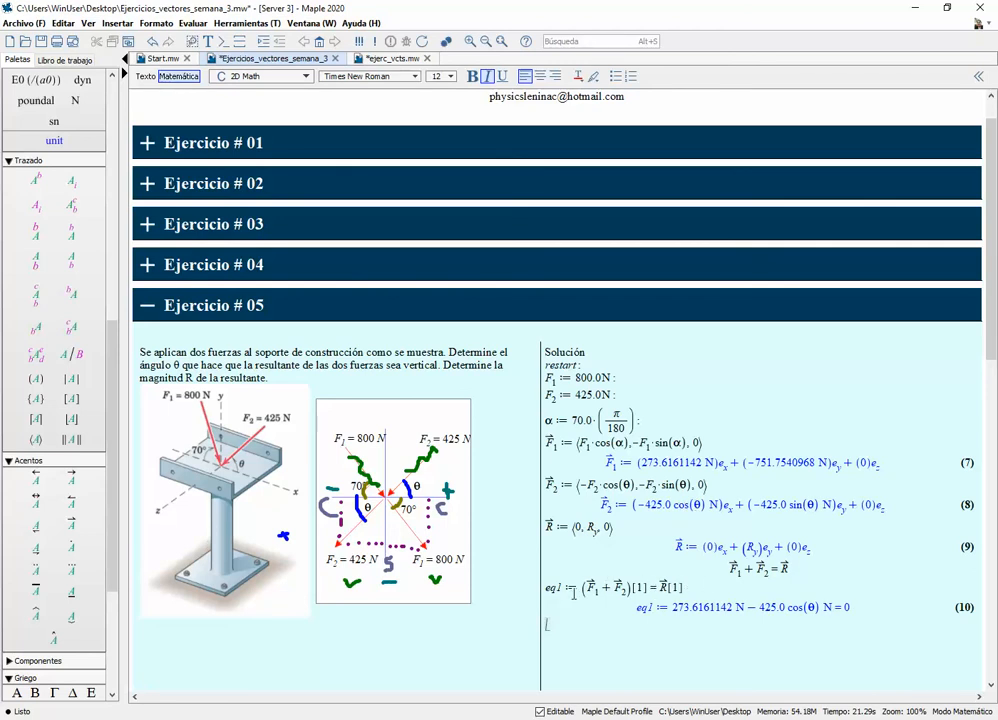
Duplicate the eq1 definition onto the empty line below its result and rename the copy eq2.
{"action": "left_click_drag", "start_coordinate": [545, 590], "coordinate": [684, 588]}
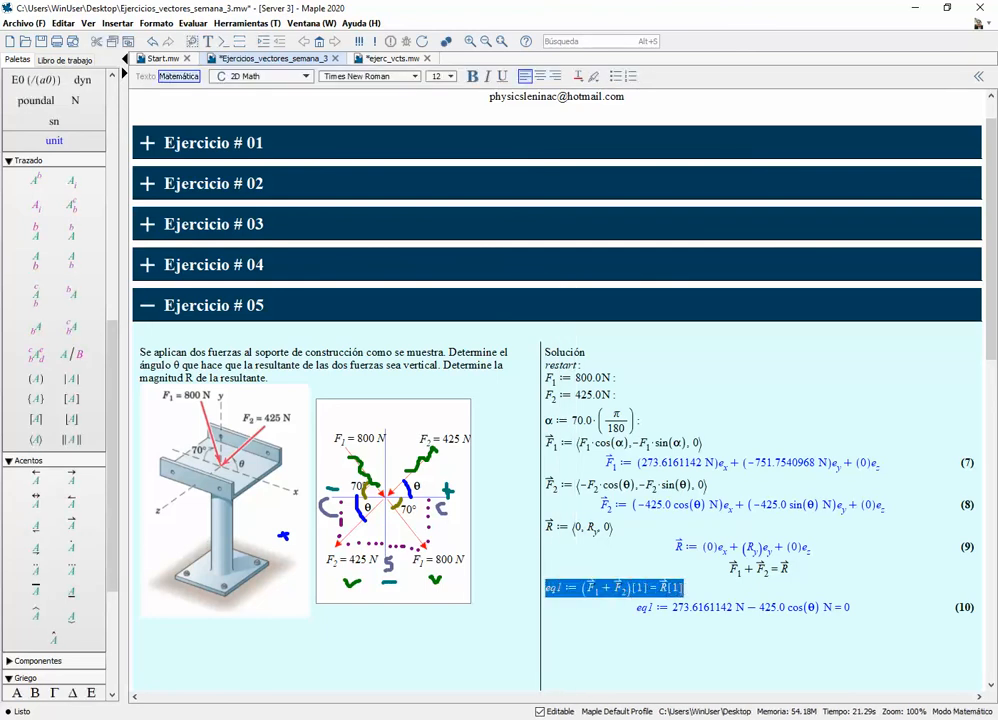
{"action": "left_click", "coordinate": [602, 626]}
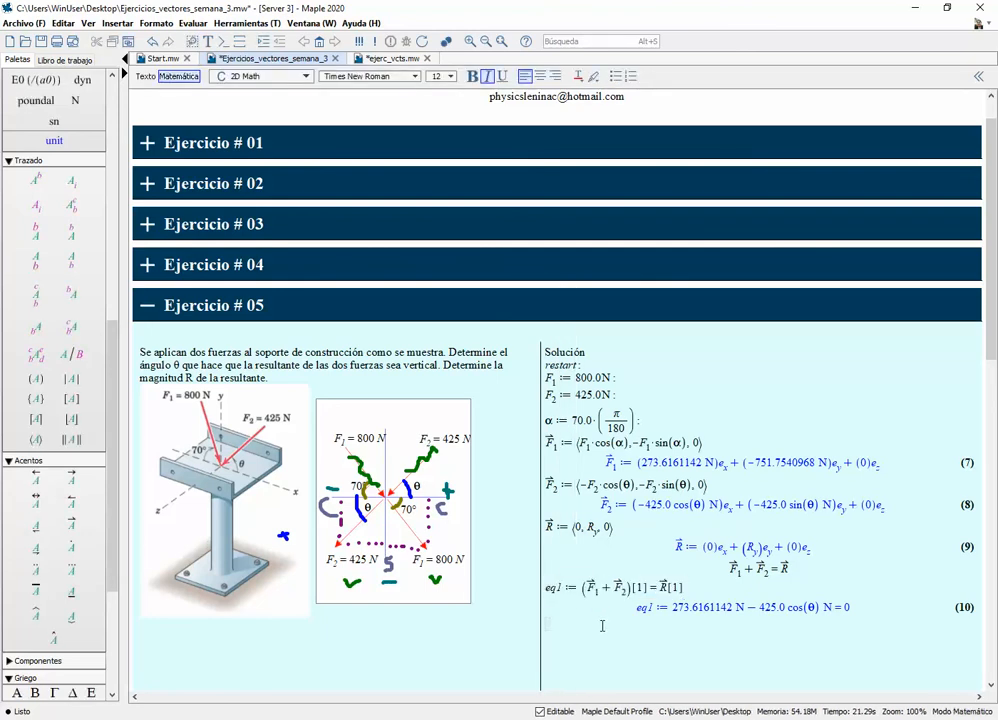
{"action": "key", "text": "ctrl+v"}
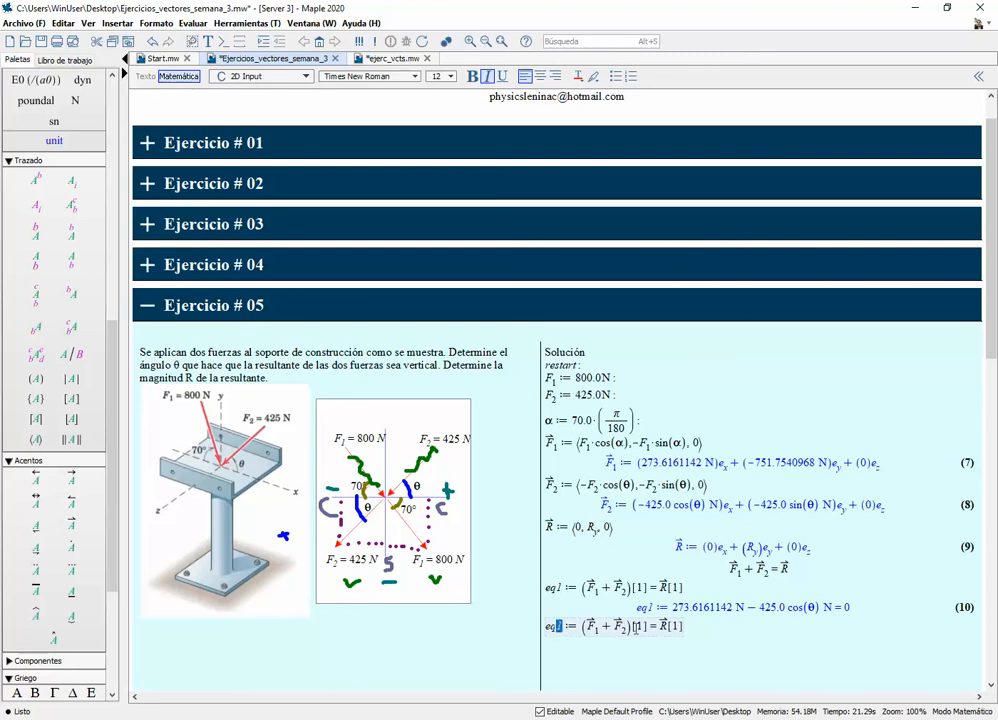
{"action": "type", "text": "2"}
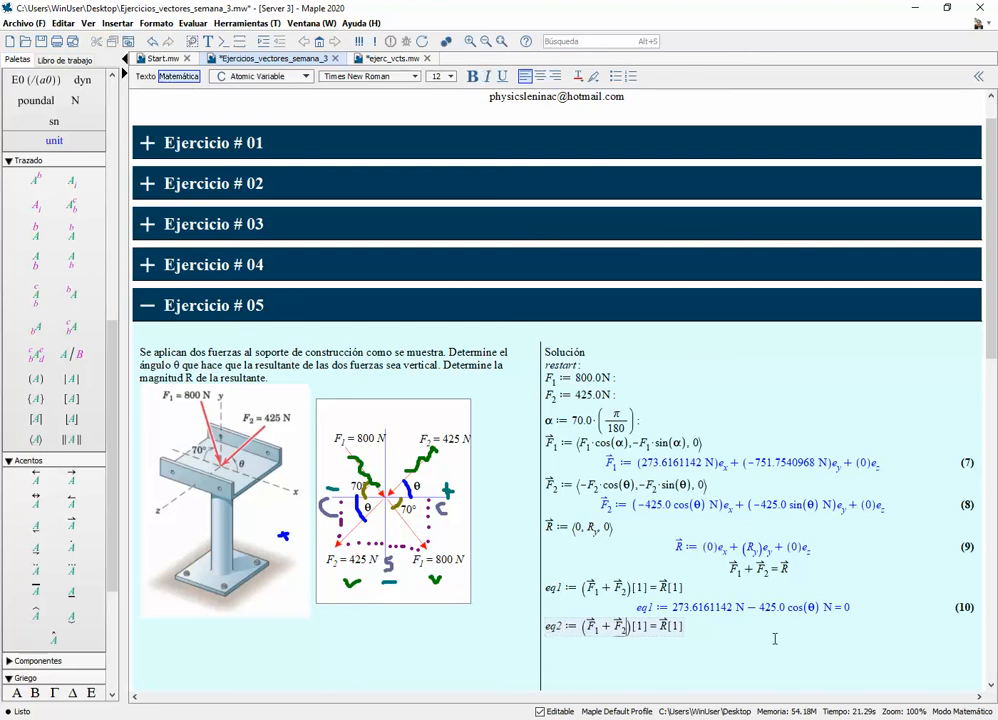
Change both component indices in eq2 to [2], for the vector sum and for R, and evaluate it.
{"action": "key", "text": "Right"}
{"action": "key", "text": "Right"}
{"action": "key", "text": "Right"}
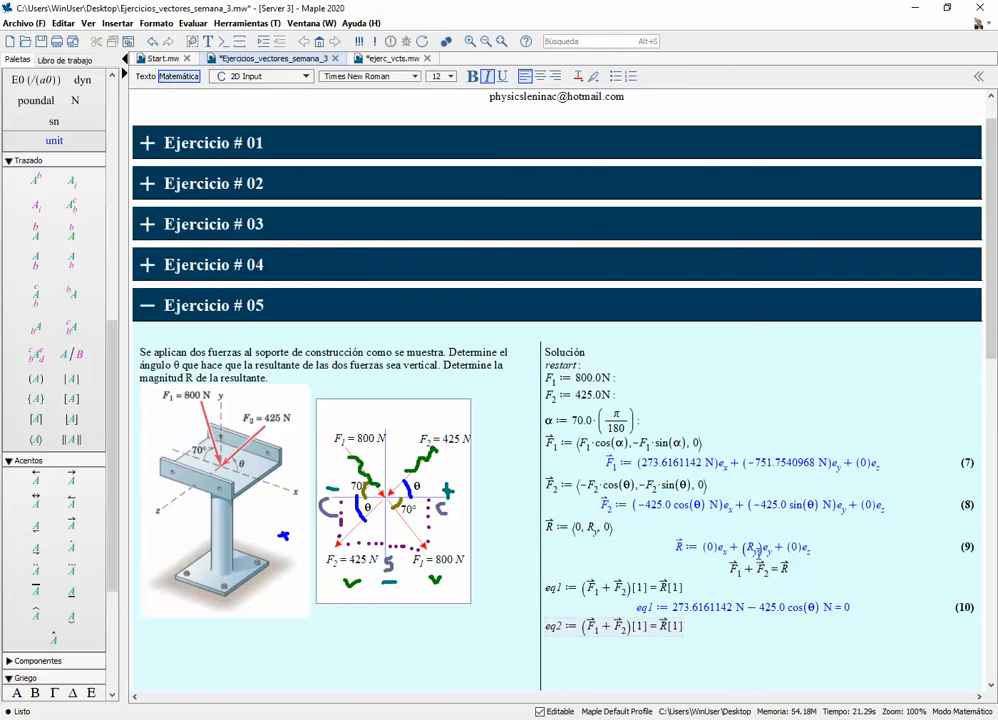
{"action": "key", "text": "Right"}
{"action": "key", "text": "Right"}
{"action": "key", "text": "Delete"}
{"action": "type", "text": "2"}
{"action": "key", "text": "Right"}
{"action": "key", "text": "Right"}
{"action": "key", "text": "Right"}
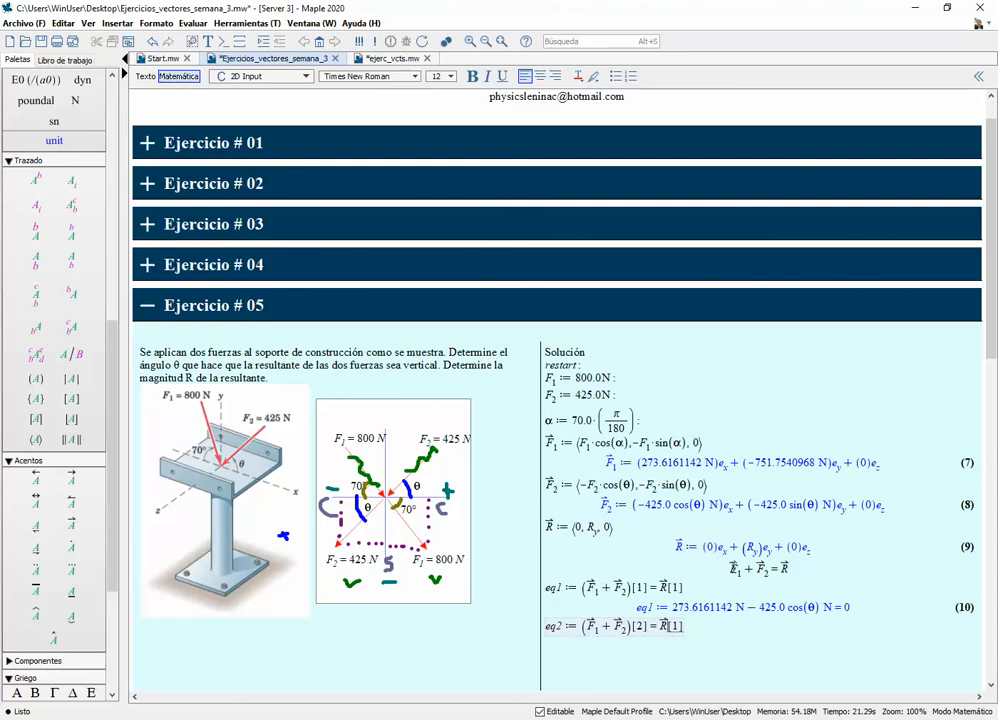
{"action": "key", "text": "BackSpace"}
{"action": "type", "text": "2"}
{"action": "key", "text": "Return"}
{"action": "scroll", "coordinate": [814, 587], "scroll_direction": "down", "scroll_amount": 1}
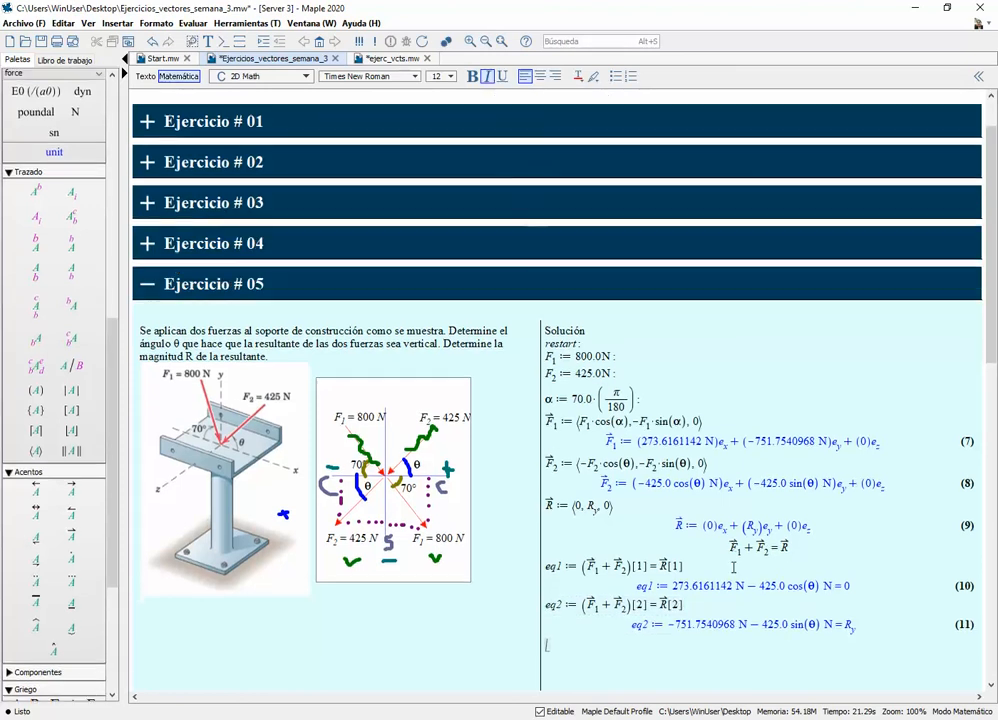